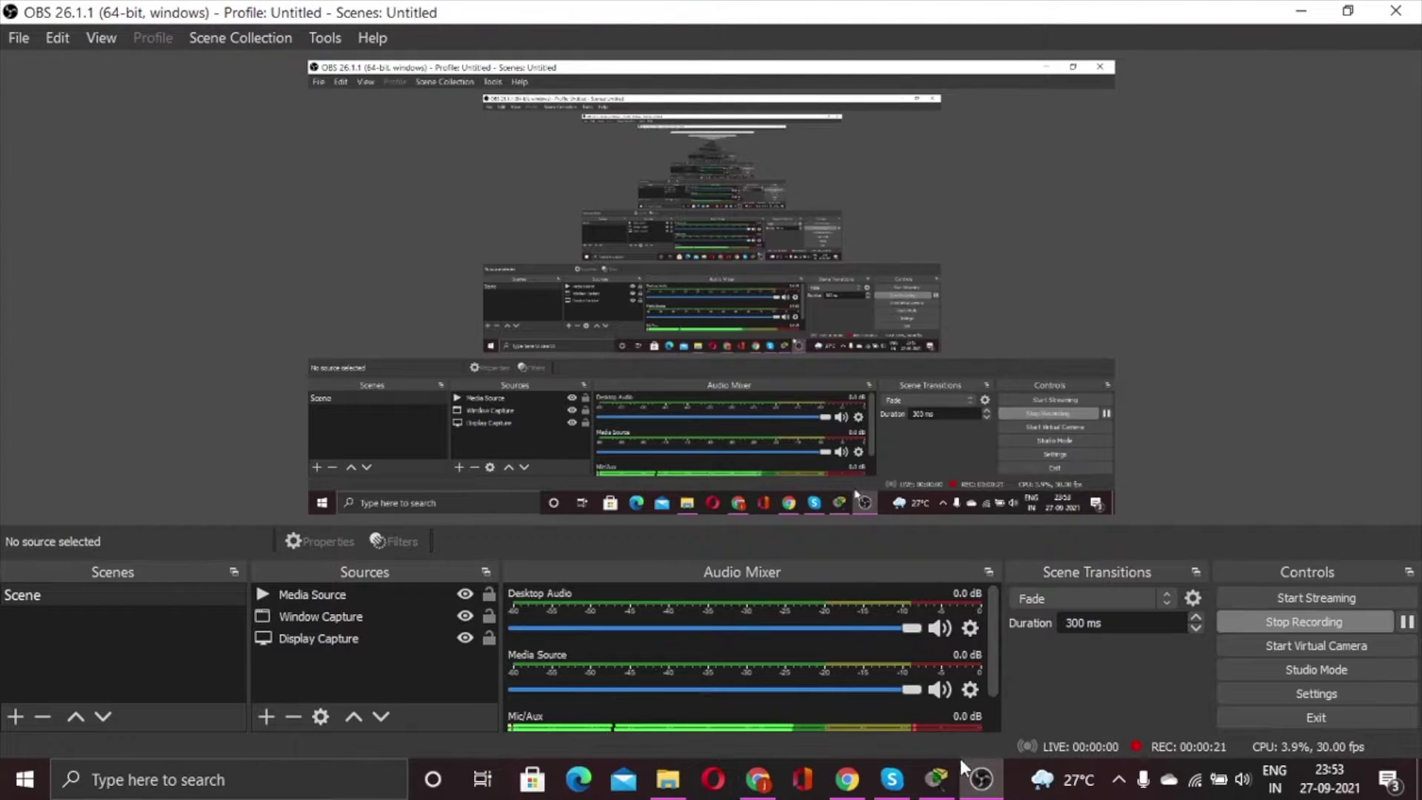
Switch to Cisco Packet Tracer and enable RIP version 2 on Router0 from its command line, with auto-summary turned off
left_click(937, 779)
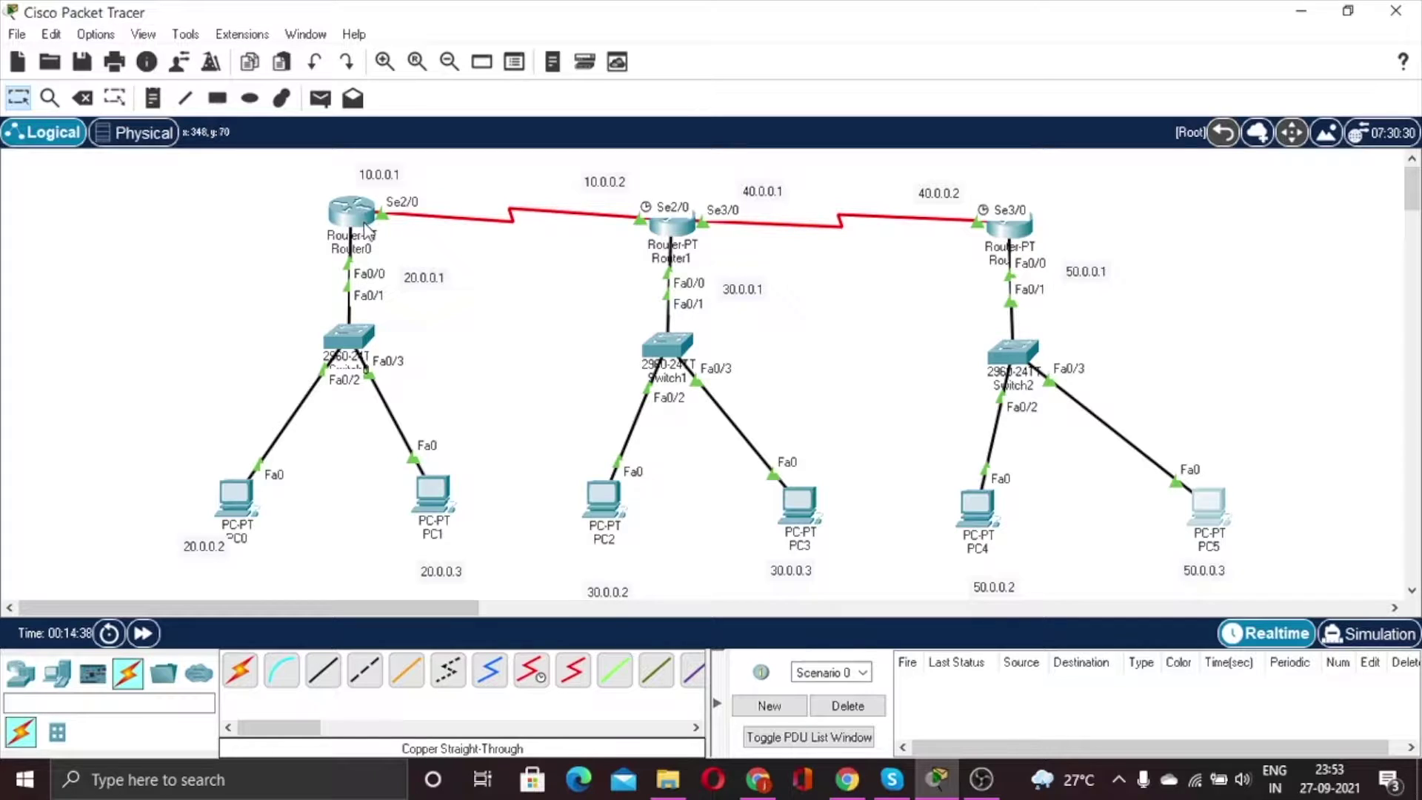
mouse_move(361, 348)
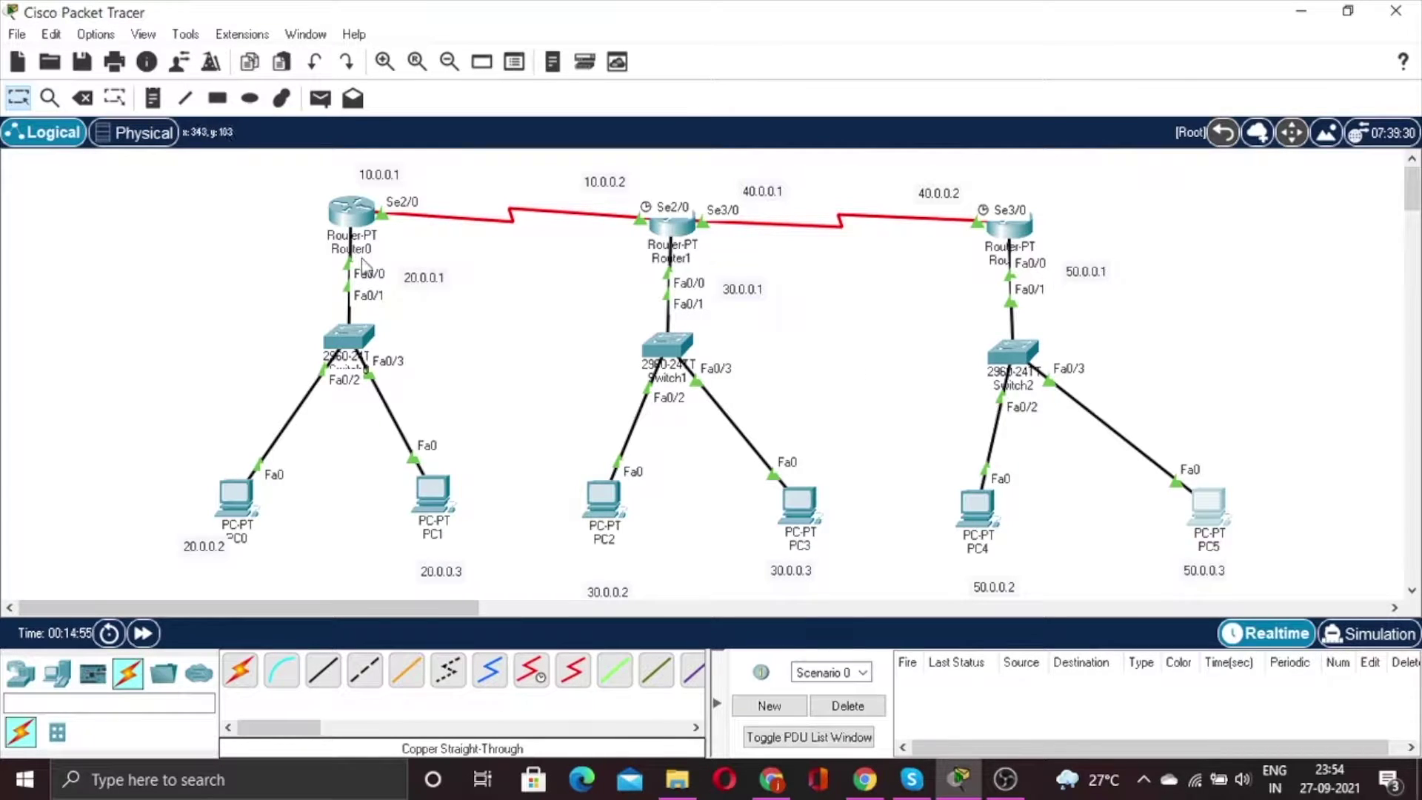
left_click(363, 222)
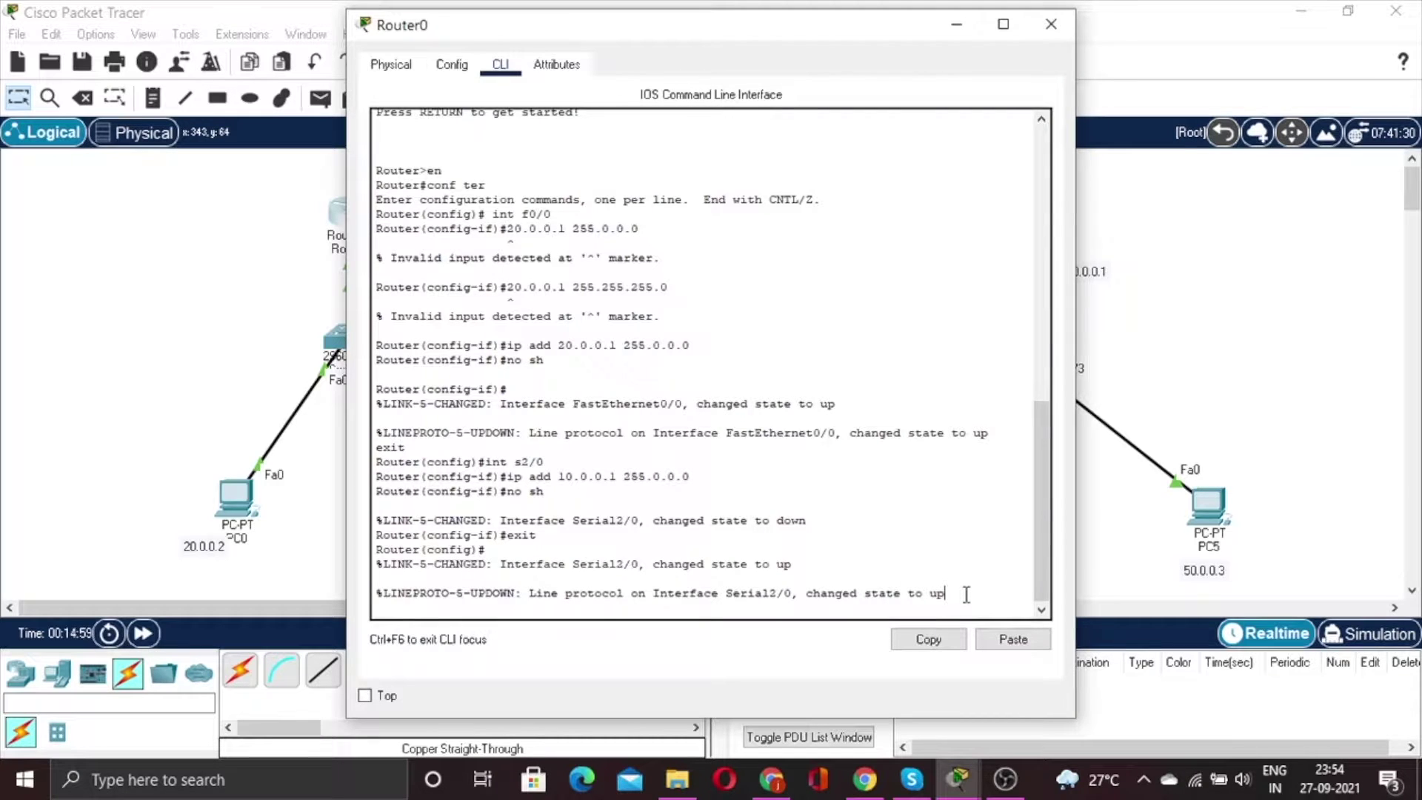
key("Return")
key("Return")
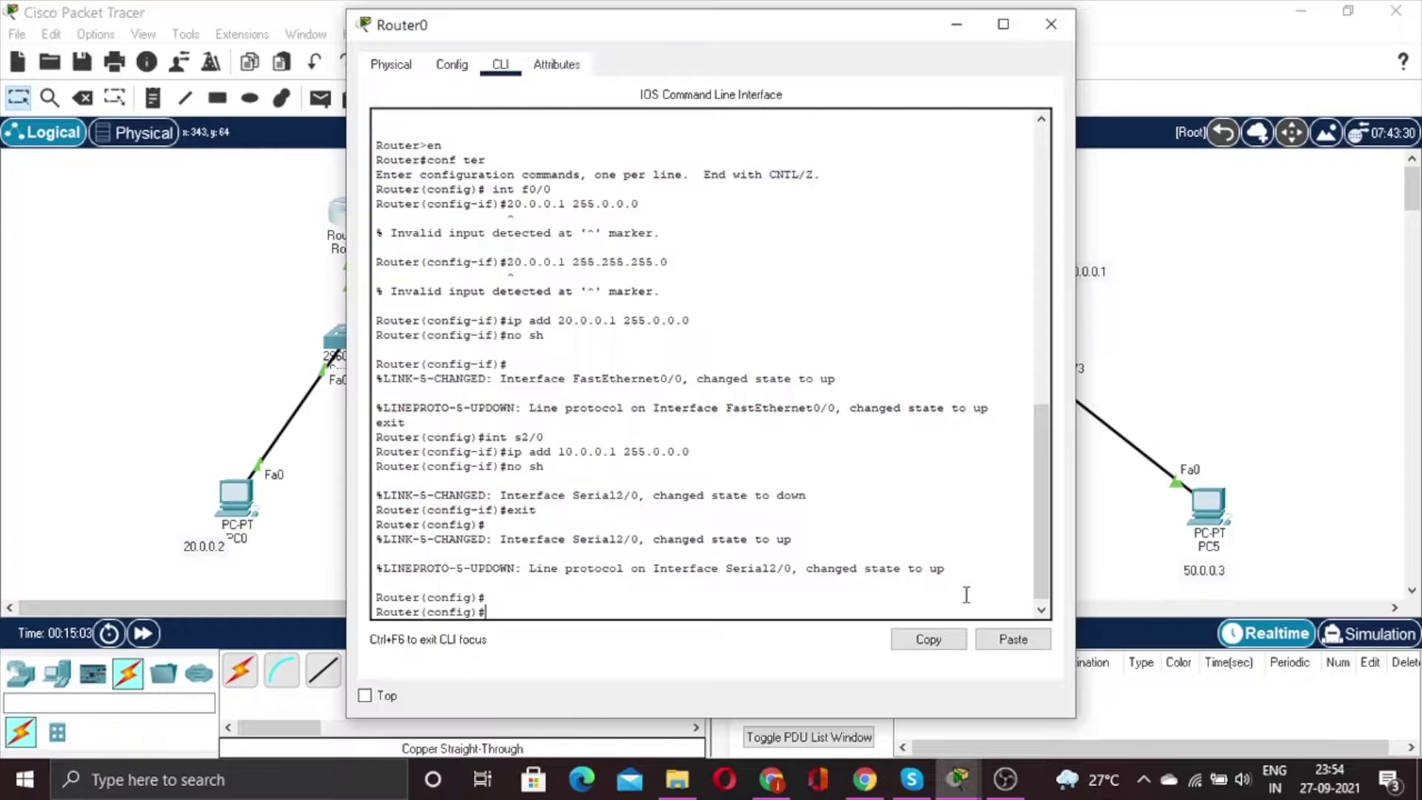
type("router rip")
key("Return")
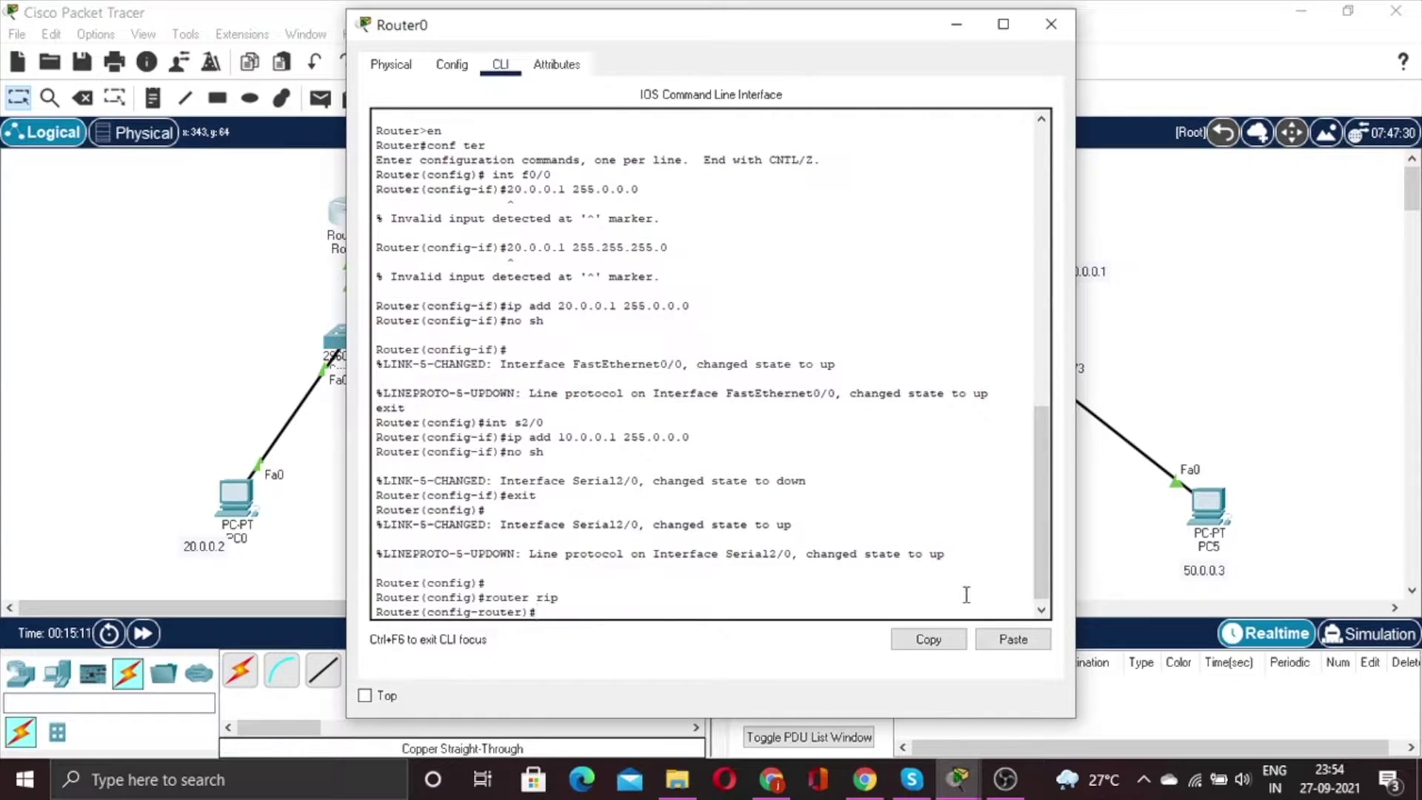
type("version 2")
key("Return")
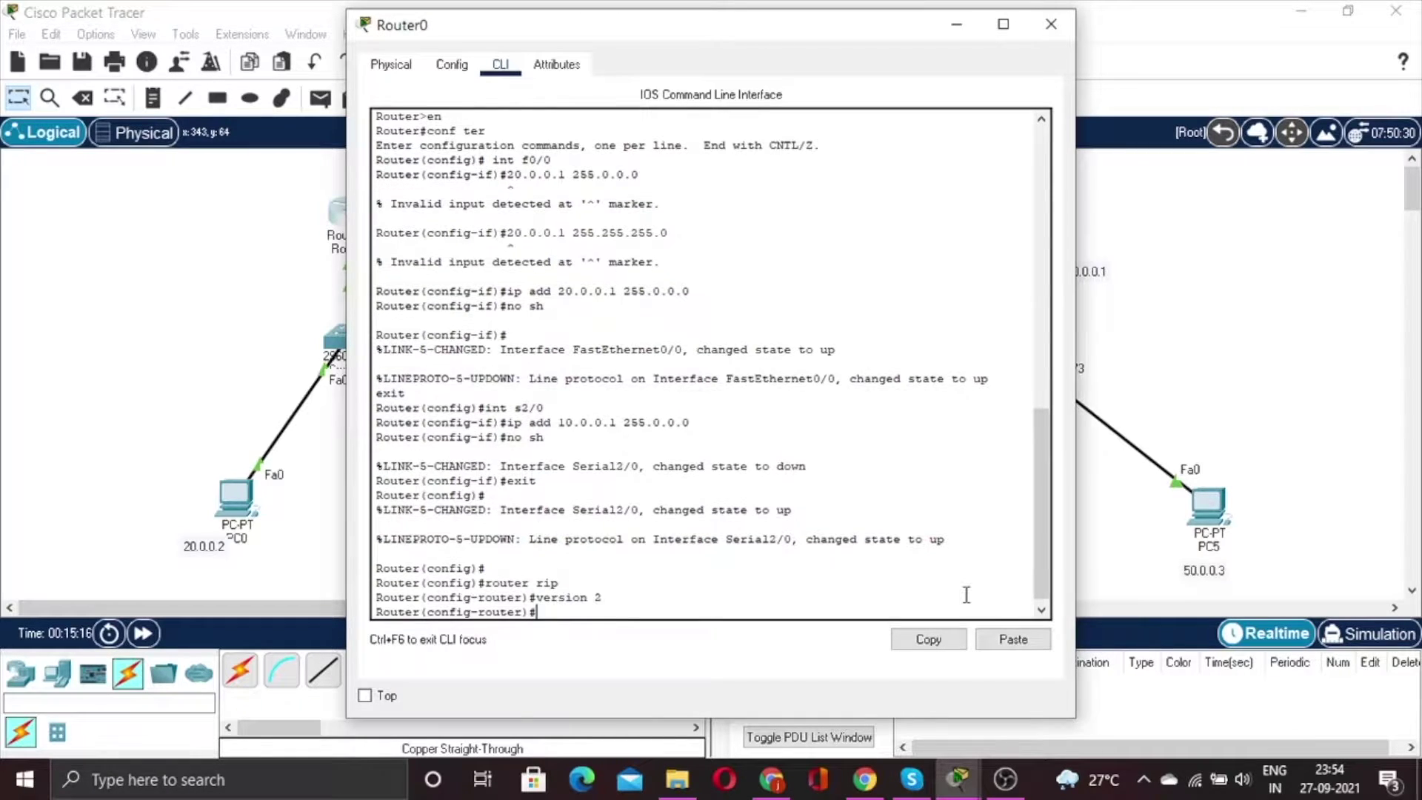
type("no auto-summary")
key("Return")
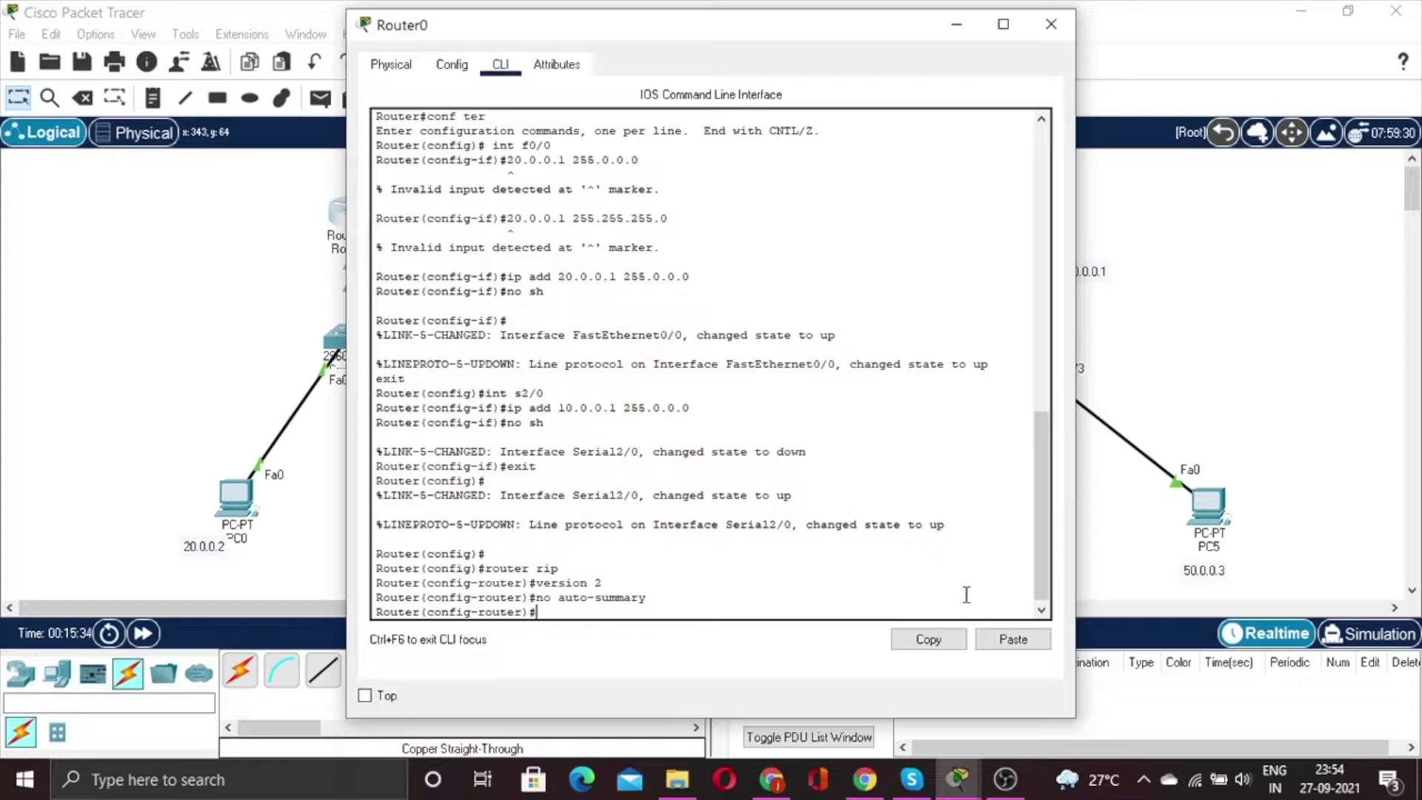
Advertise network 10.0.0.0 in Router0's RIP configuration, moving its window aside to expose the topology
type("network 10.0.0.0")
left_click_drag(723, 27, 1068, 60)
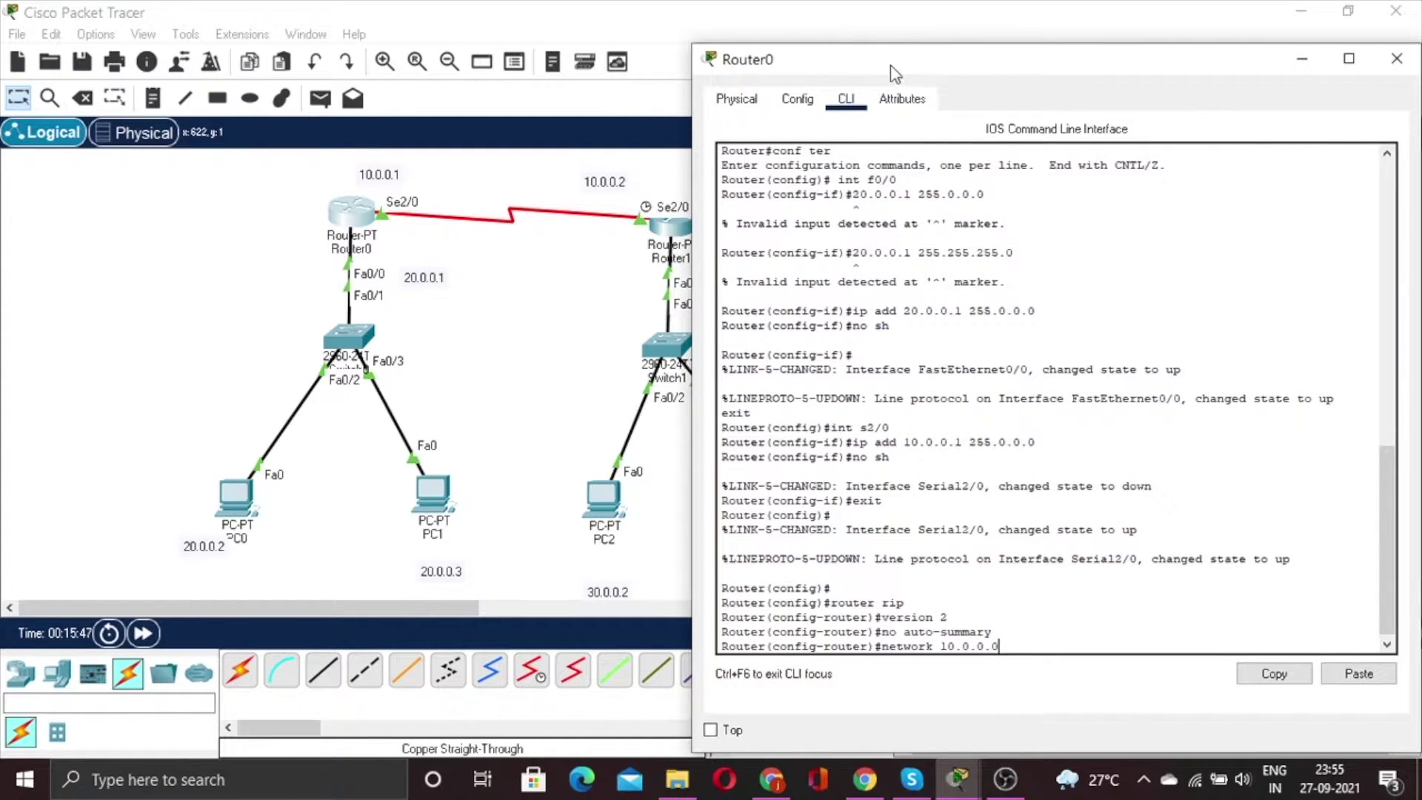
left_click_drag(898, 63, 663, 0)
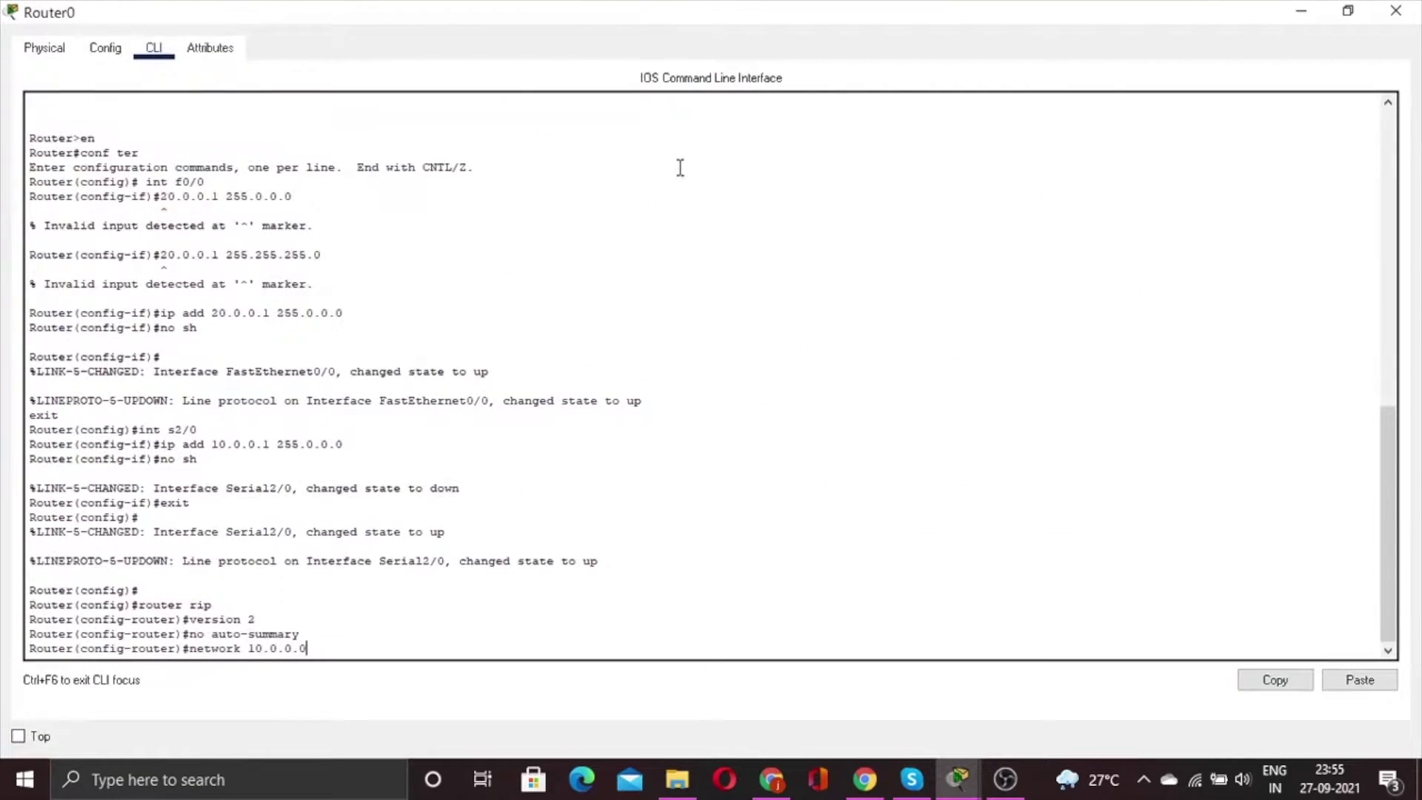
left_click(1348, 10)
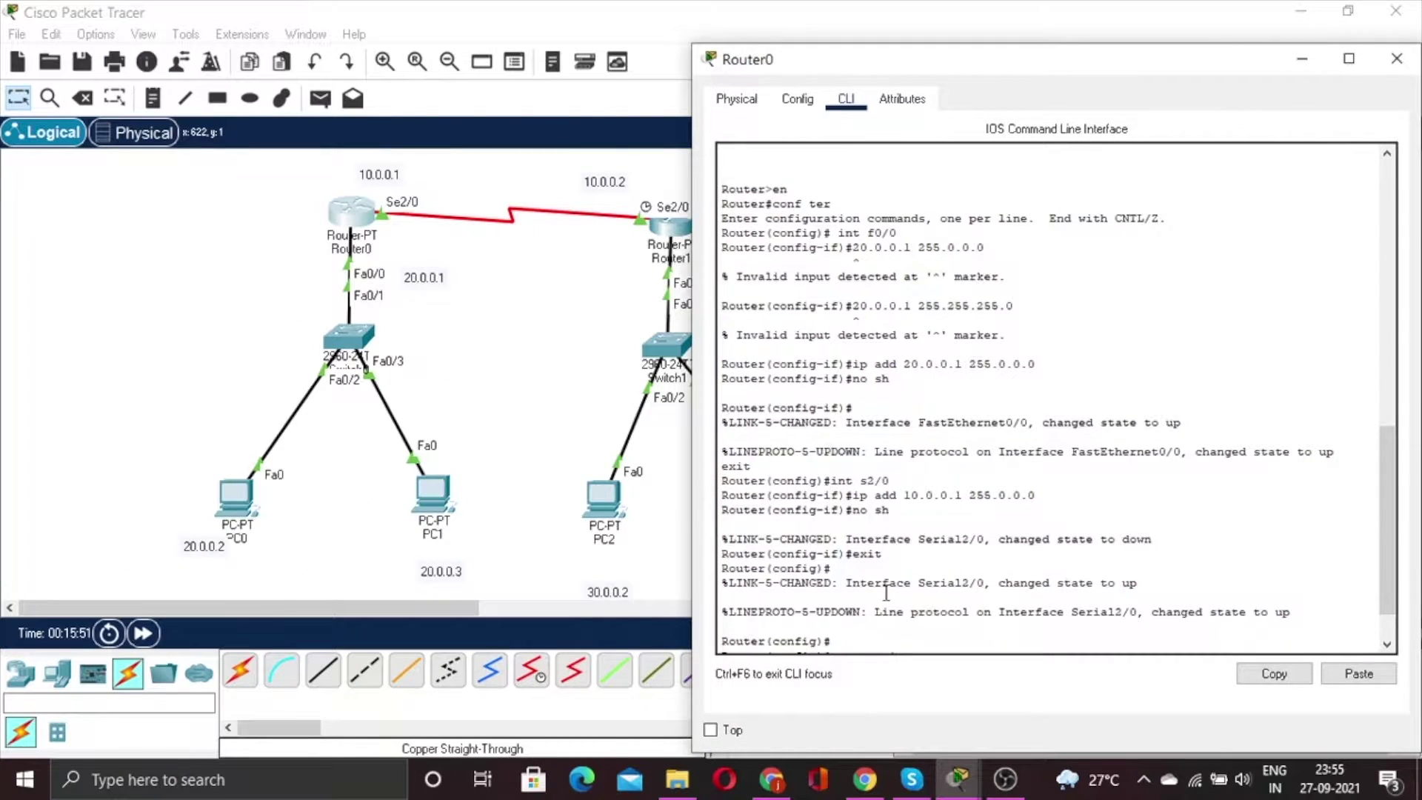
scroll(881, 635, "down", 2)
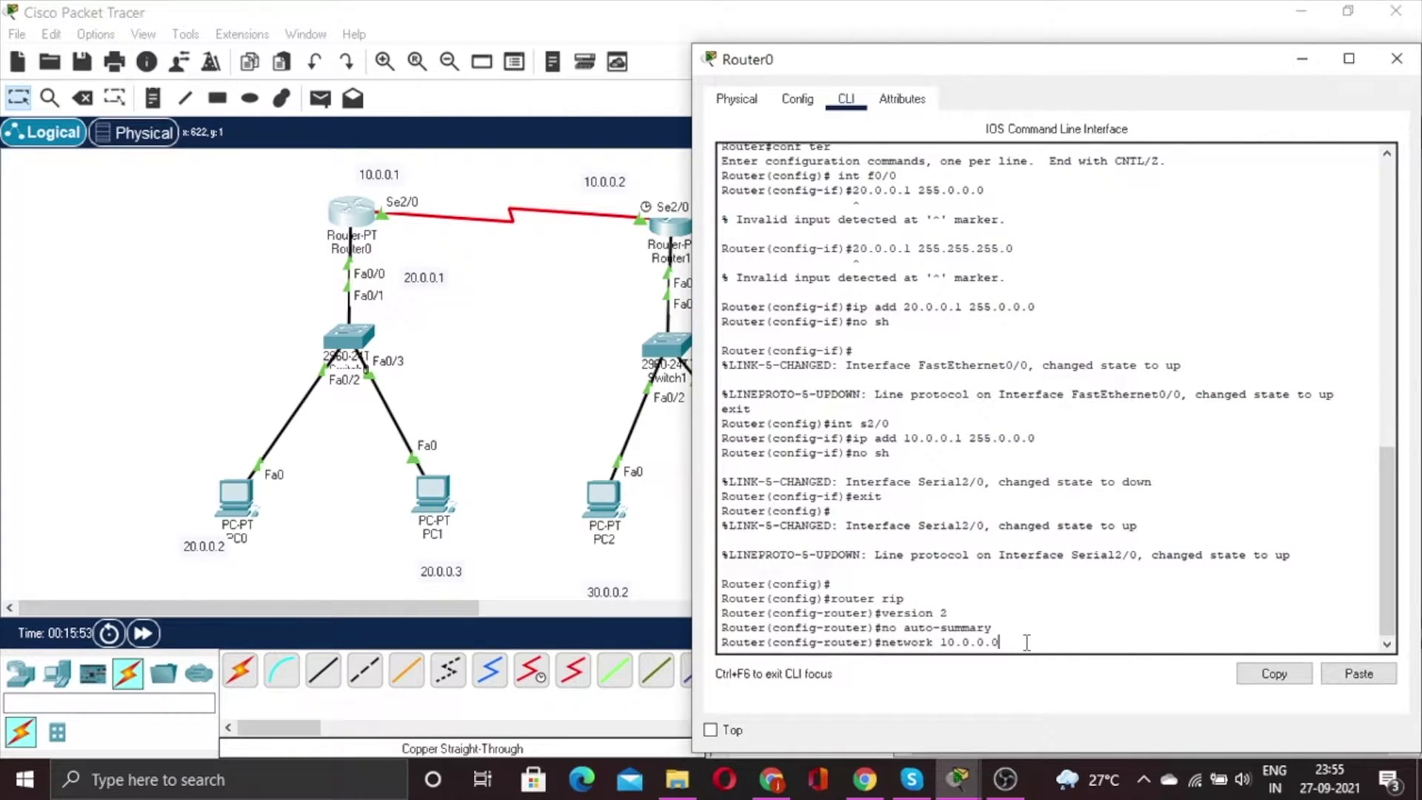
key("Return")
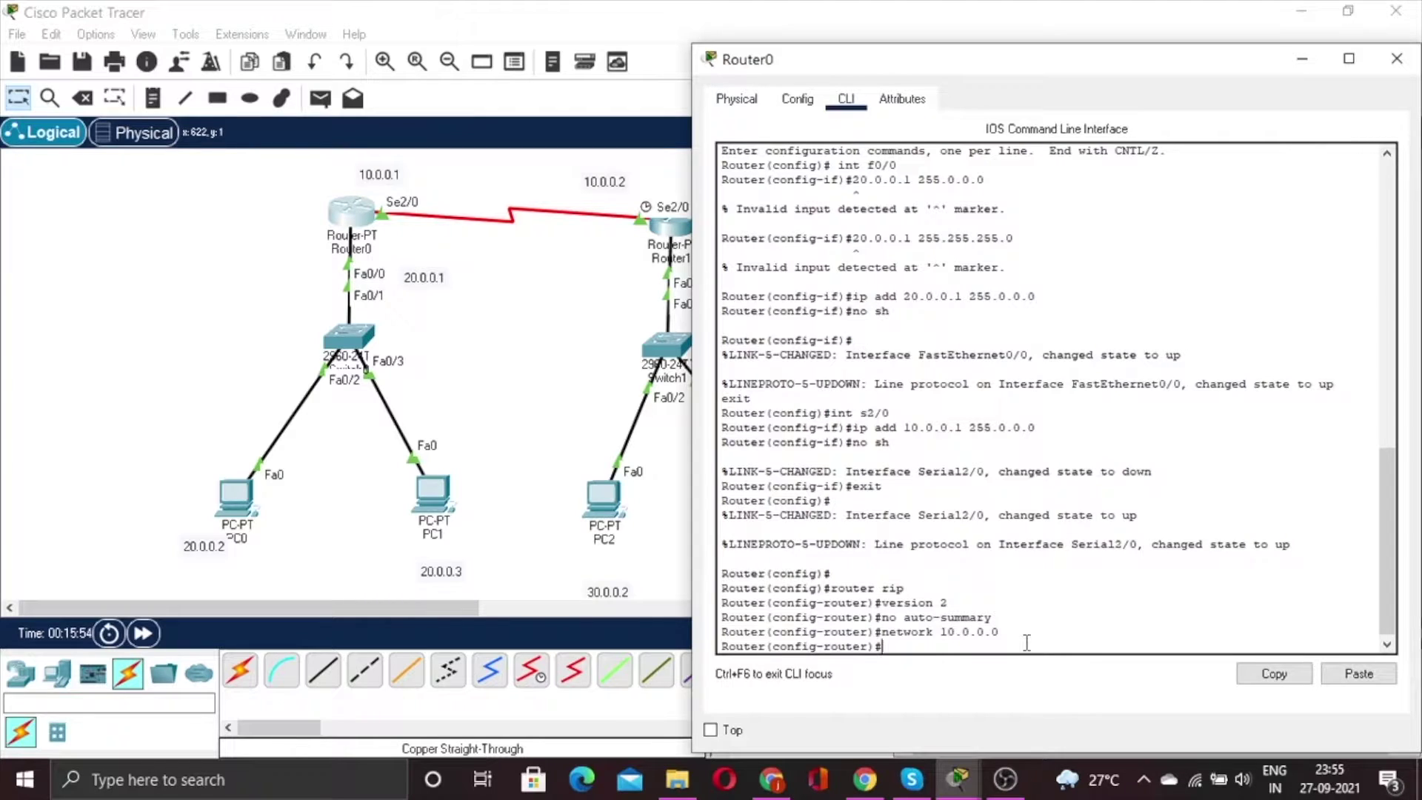
Advertise network 20.0.0.0 in Router0's RIP configuration, then exit RIP configuration mode and close the router's window
key("Up")
key("BackSpace")
key("BackSpace")
key("BackSpace")
key("BackSpace")
key("BackSpace")
key("BackSpace")
key("BackSpace")
type("20.0.0.0")
key("Return")
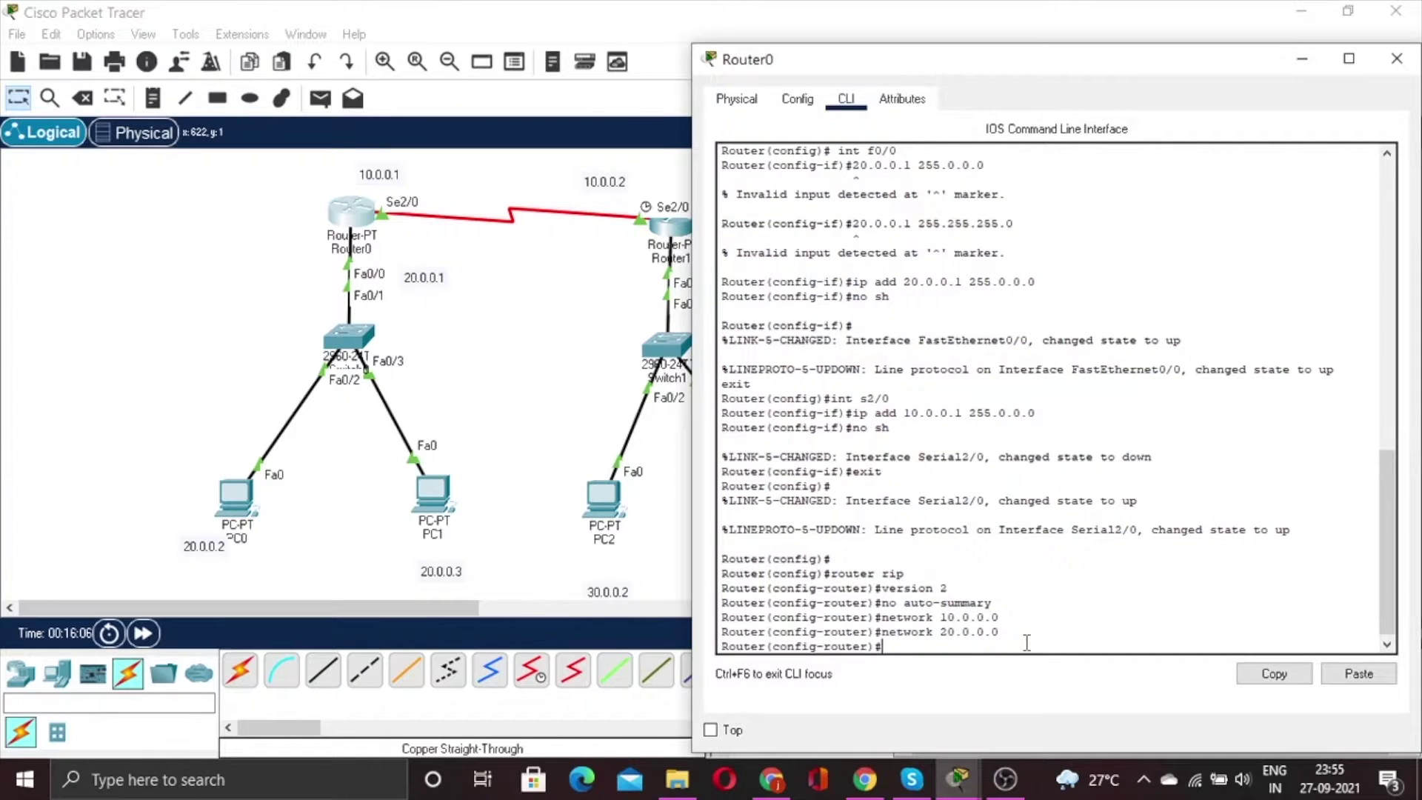
type("exit")
key("Return")
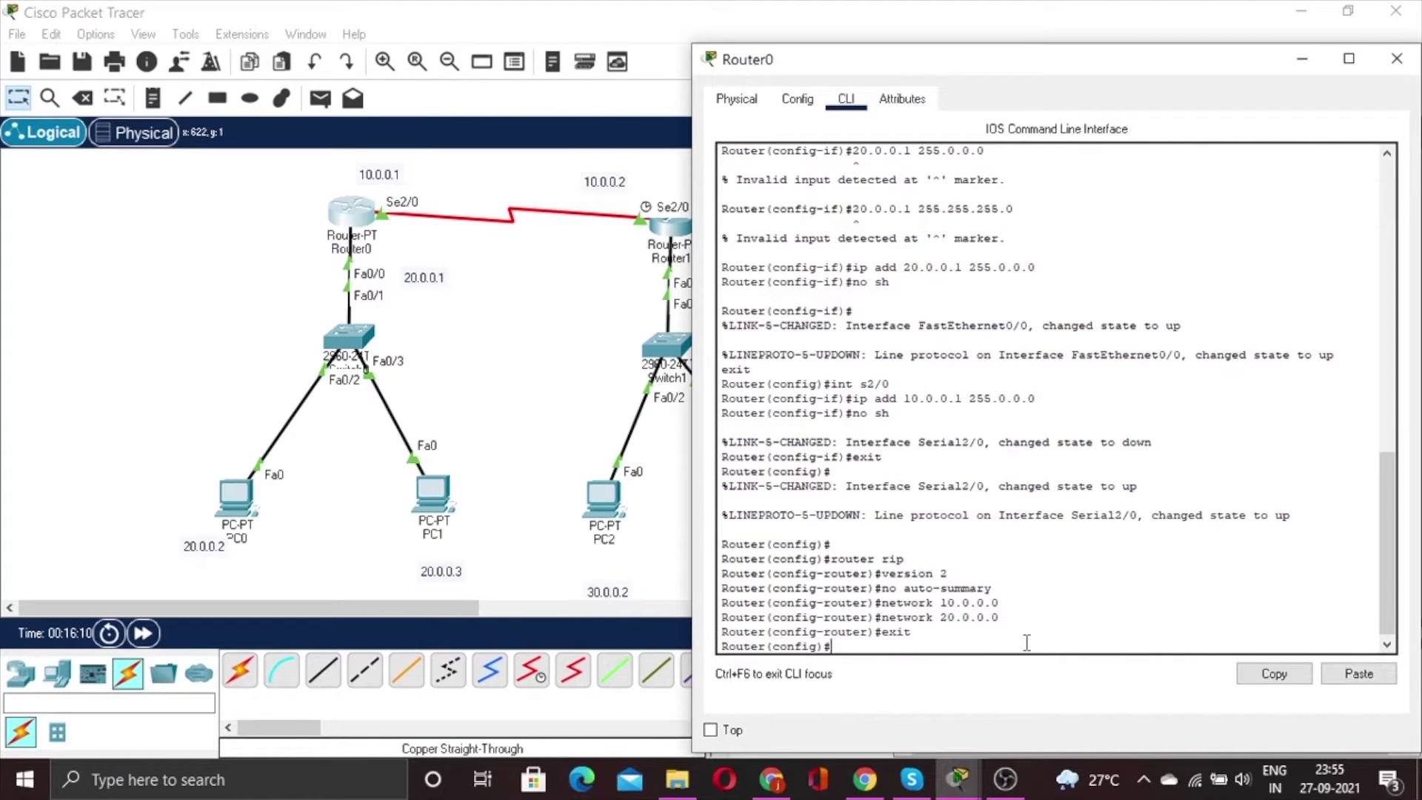
left_click(1396, 59)
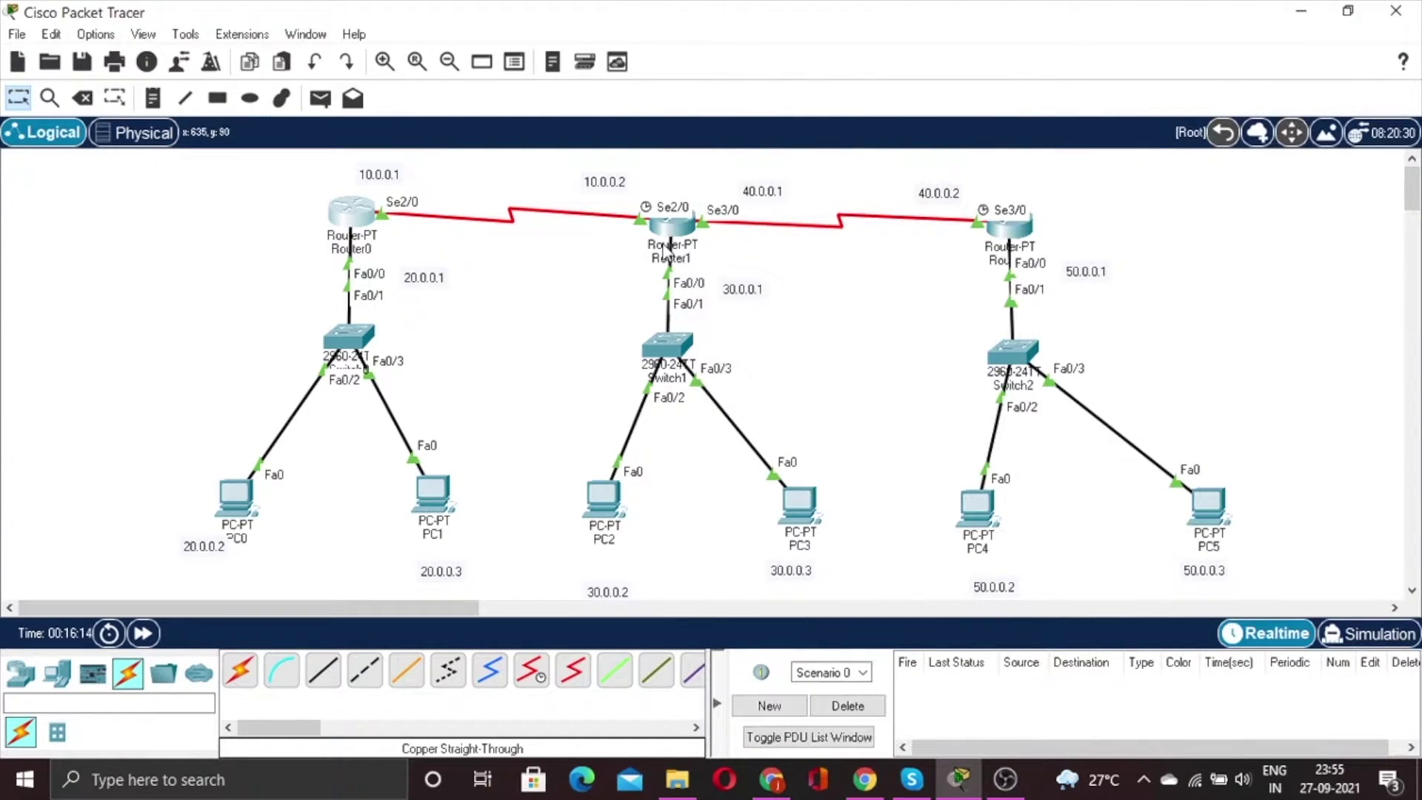
Enable RIP version 2 on Router1 from its command line, with auto-summary turned off
left_click(674, 236)
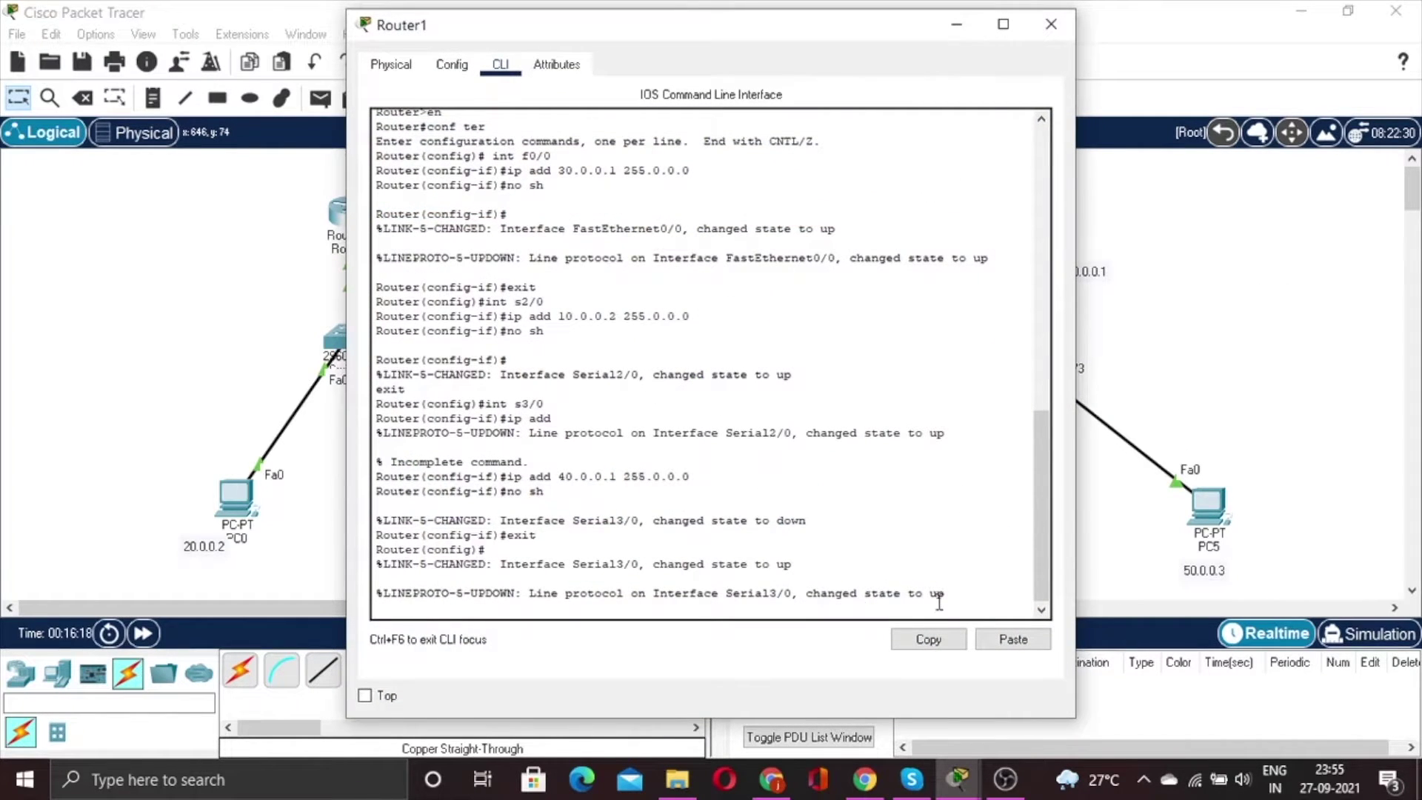
key("Return")
key("Return")
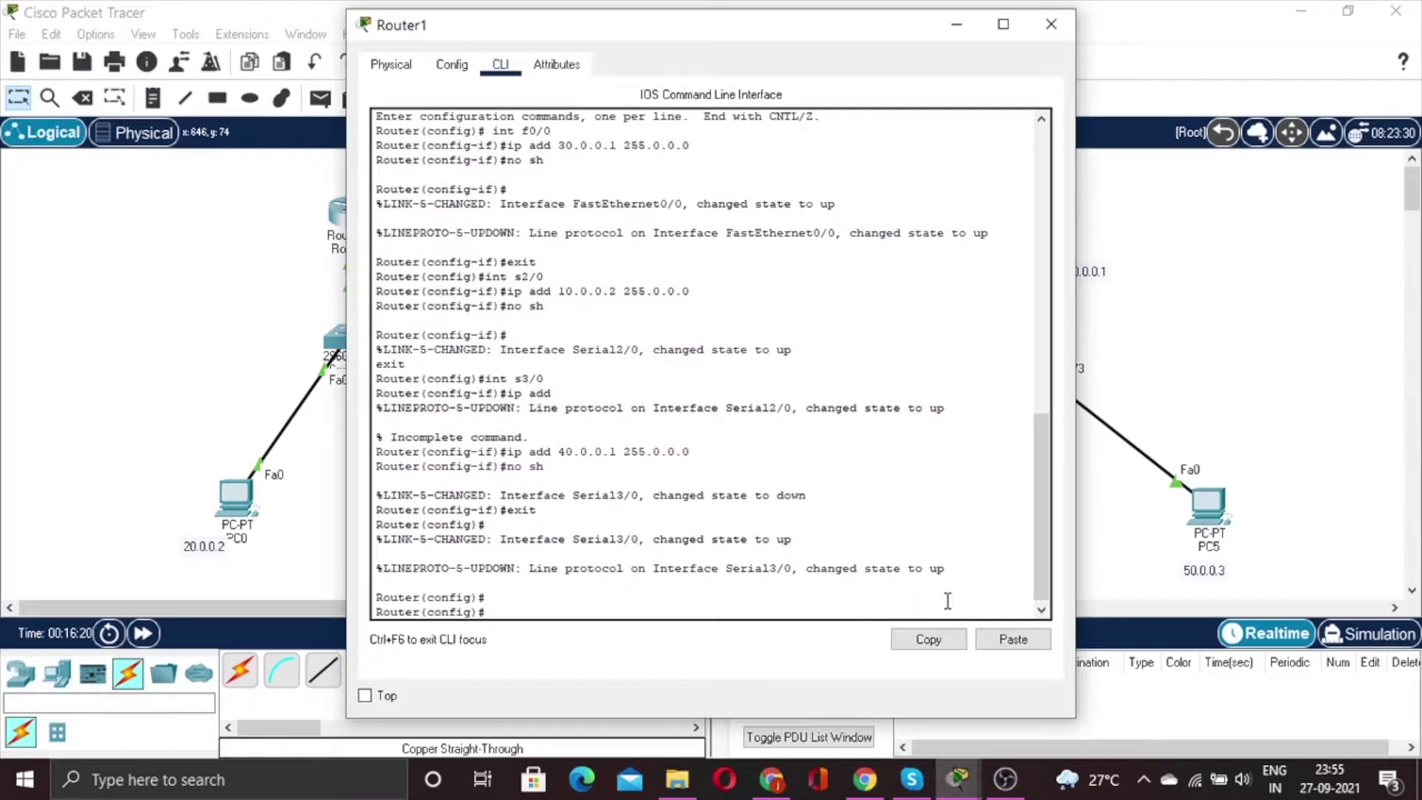
type("router rip")
key("Return")
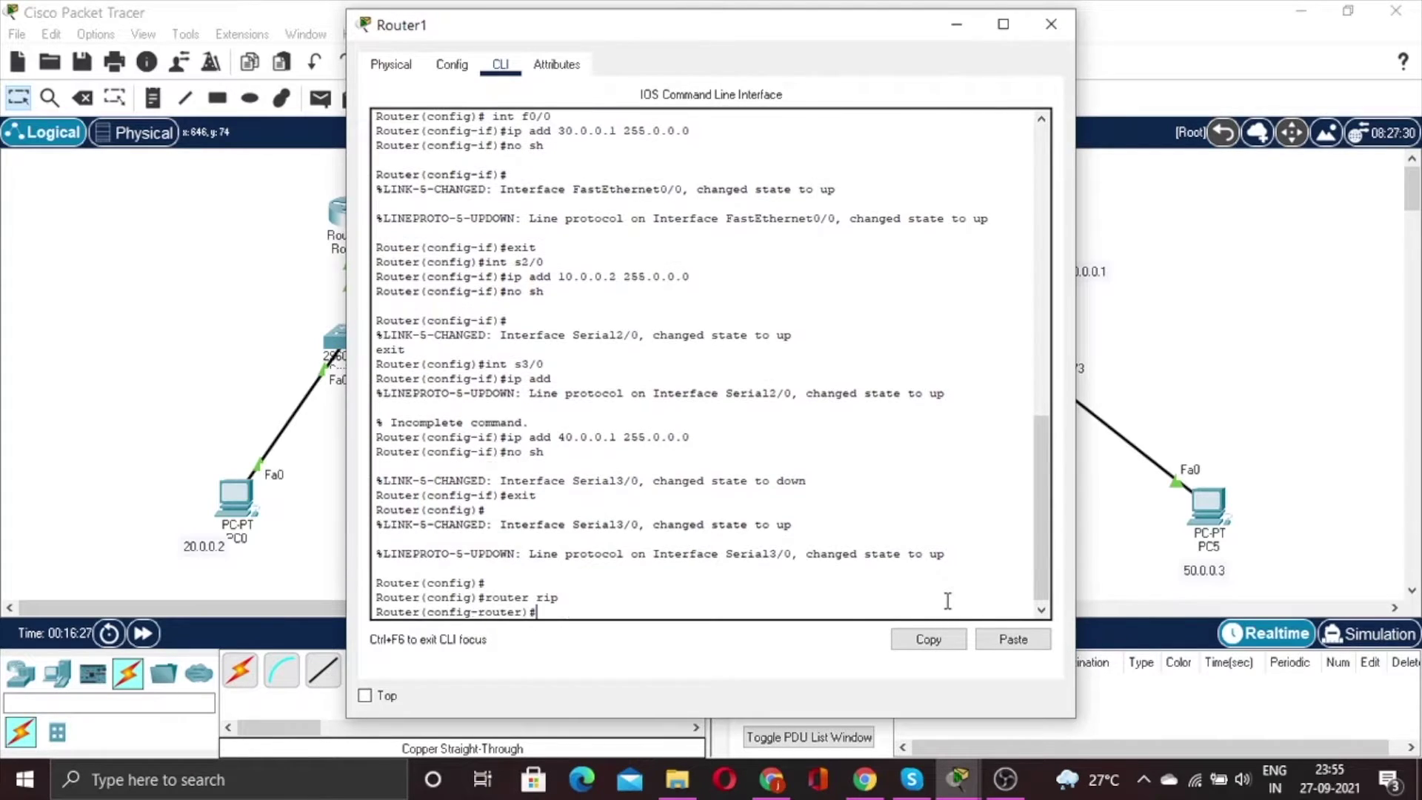
type("version 2")
key("Return")
type("n")
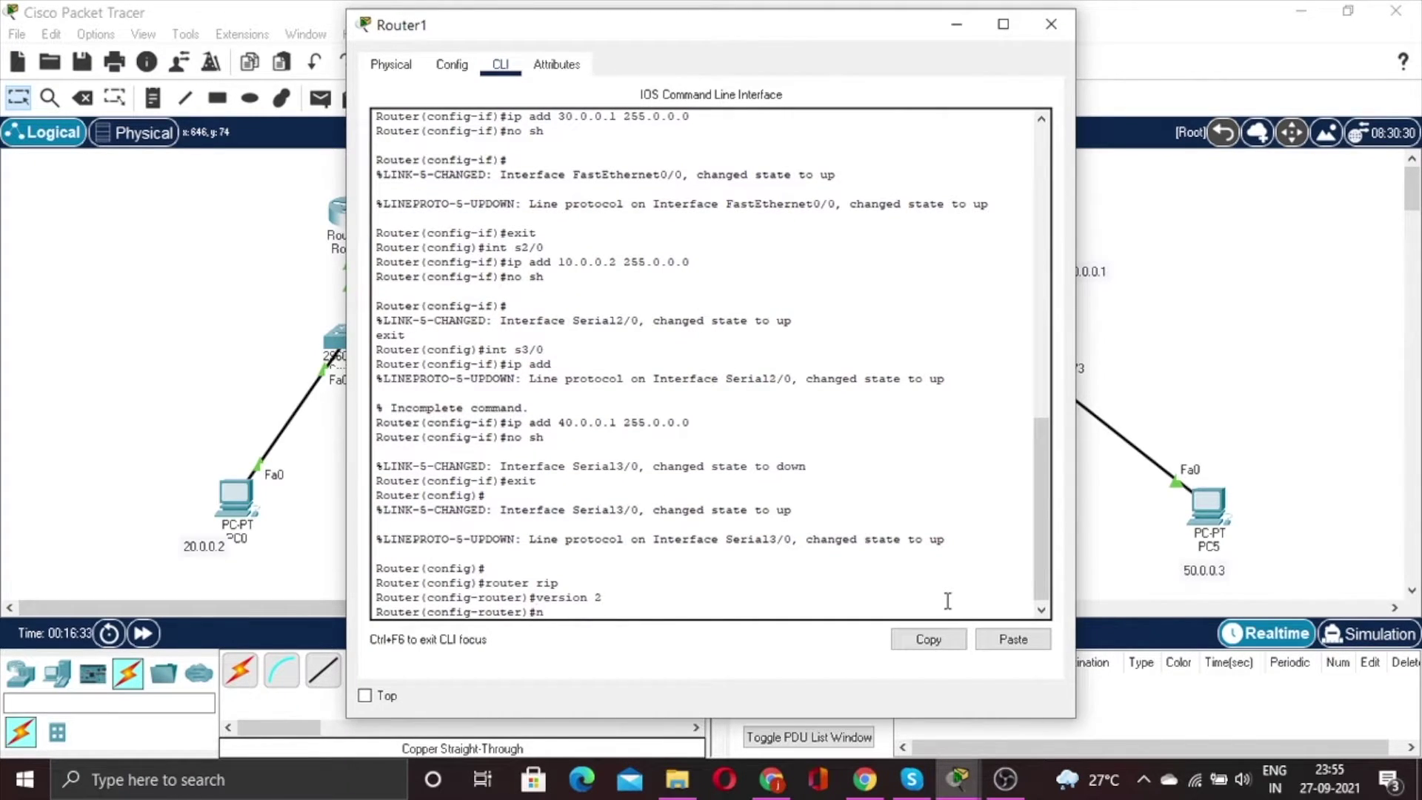
type("o auto-summary")
key("Return")
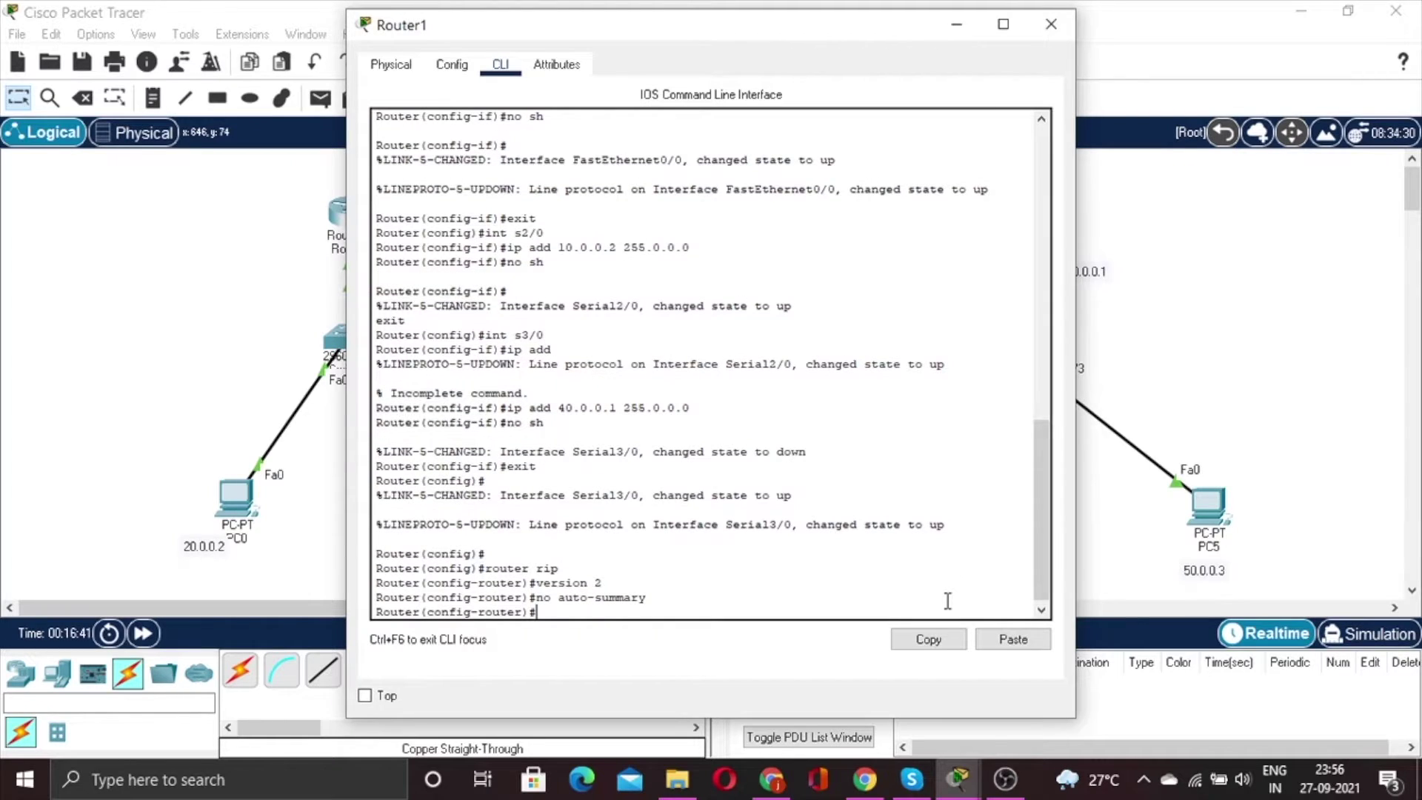
Advertise network 10.0.0.0 in Router1's RIP configuration, moving its window aside to check the connected addresses
type("network")
left_click_drag(712, 29, 1140, 70)
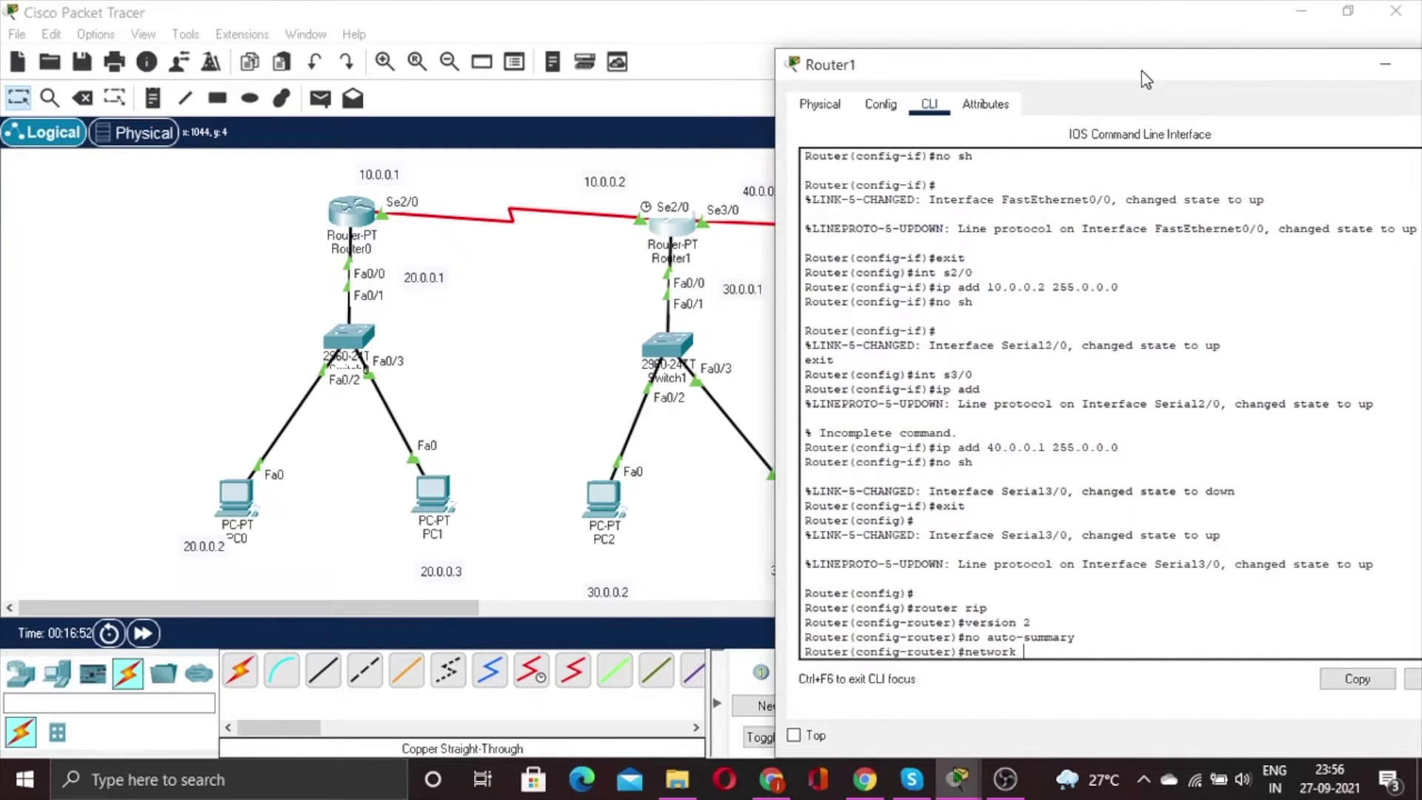
left_click_drag(1140, 70, 1166, 66)
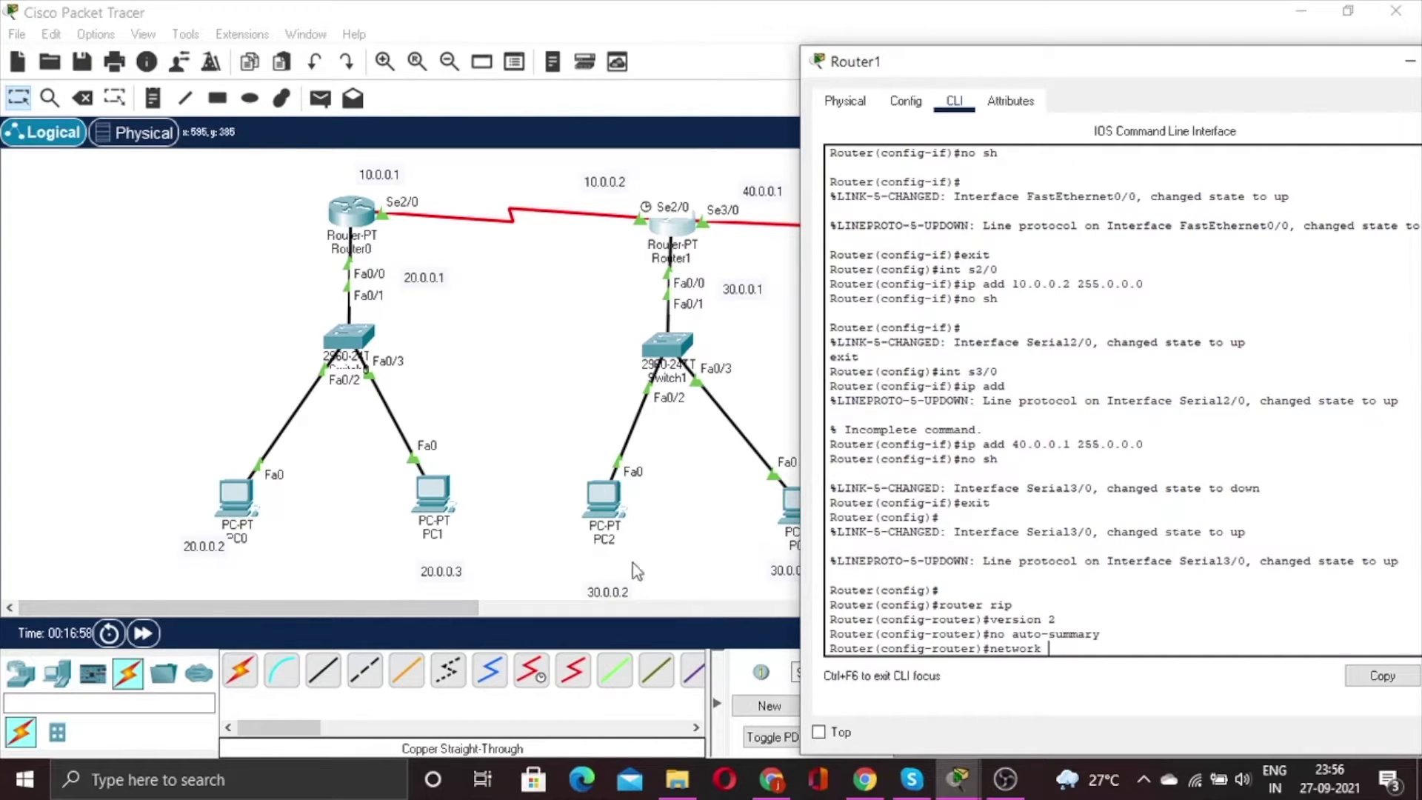
left_click_drag(1016, 69, 774, 41)
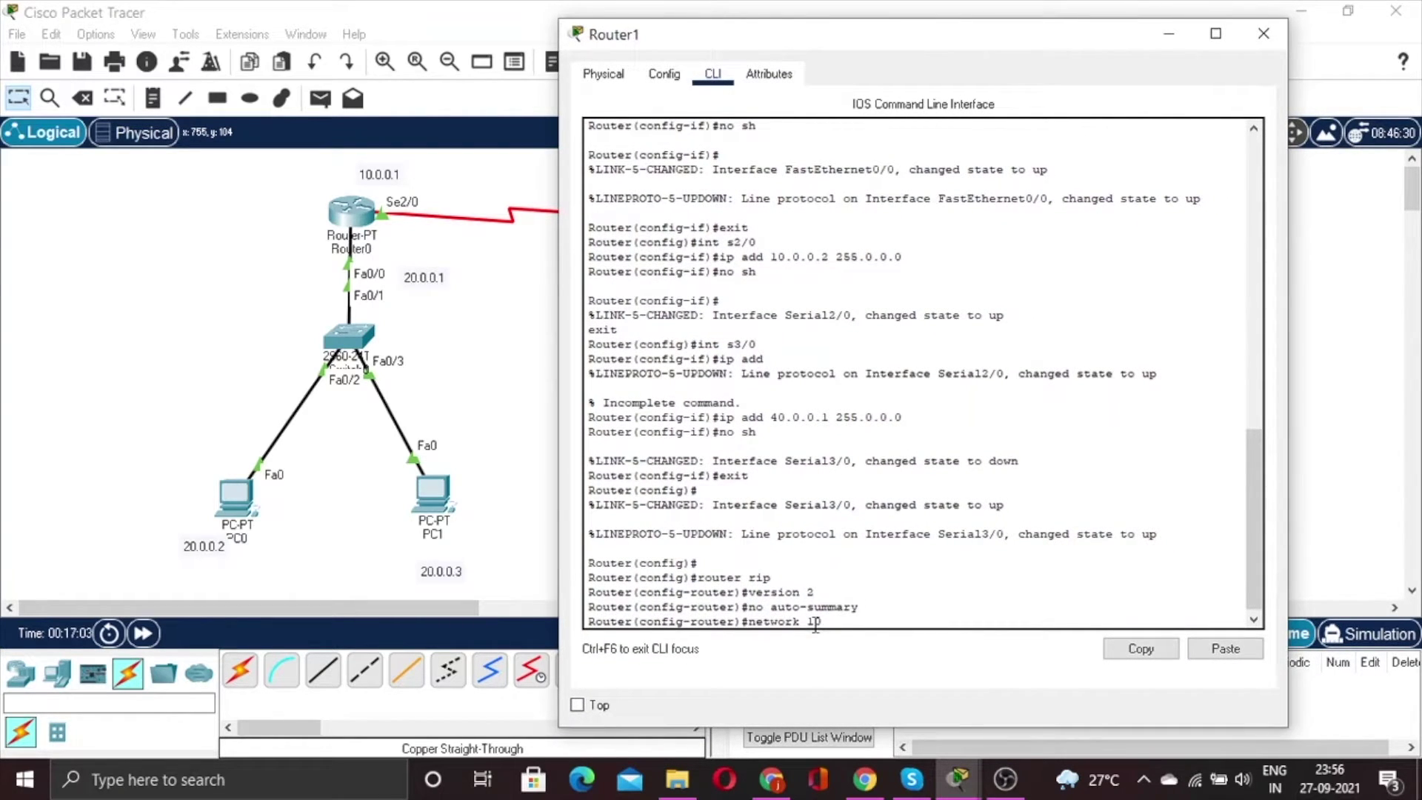
type(".0.0.0")
key("Return")
Advertise network 40.0.0.0 in Router1's RIP configuration
type("network 10.0.0.")
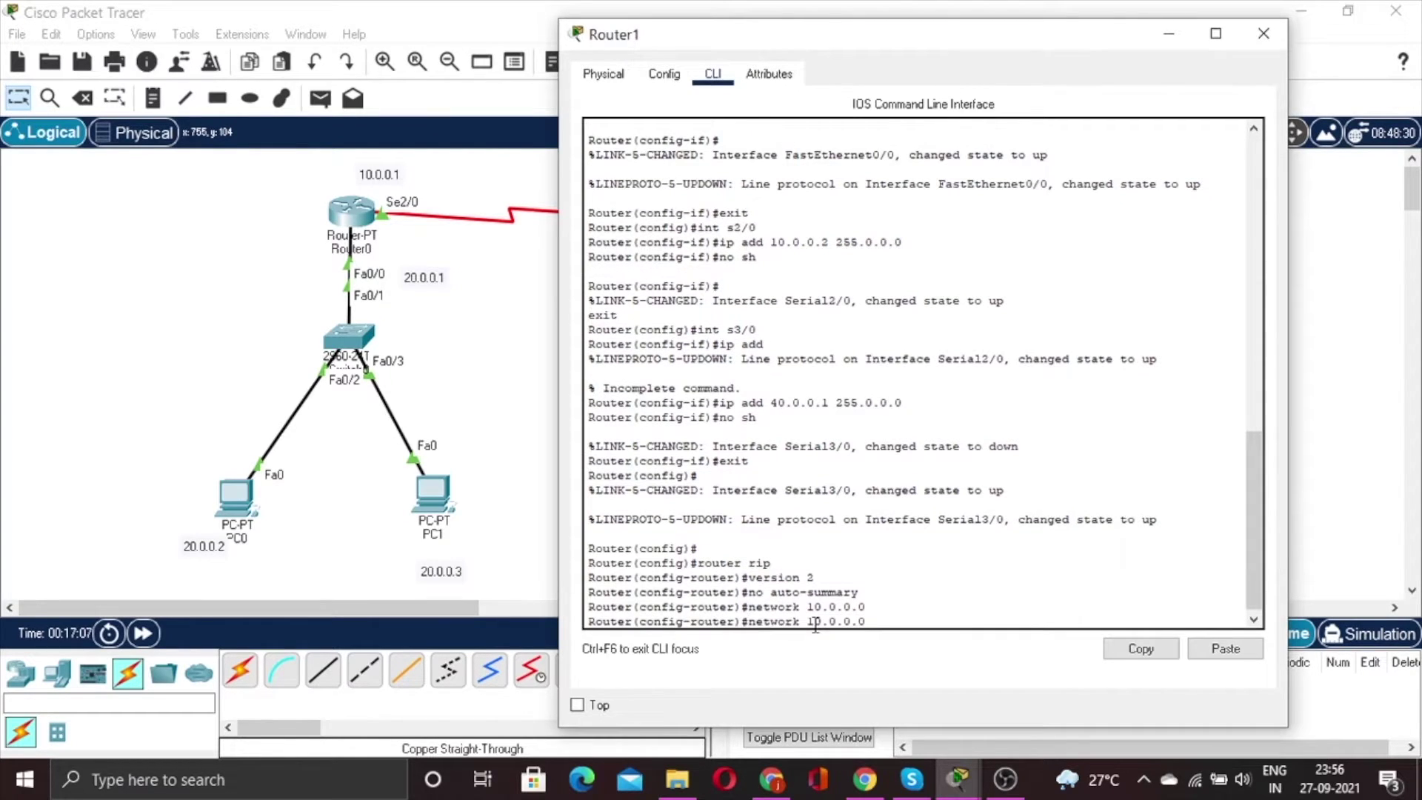
key("BackSpace")
key("BackSpace")
key("BackSpace")
key("BackSpace")
key("BackSpace")
key("BackSpace")
key("BackSpace")
type("20.0")
type(".0.0")
key("Return")
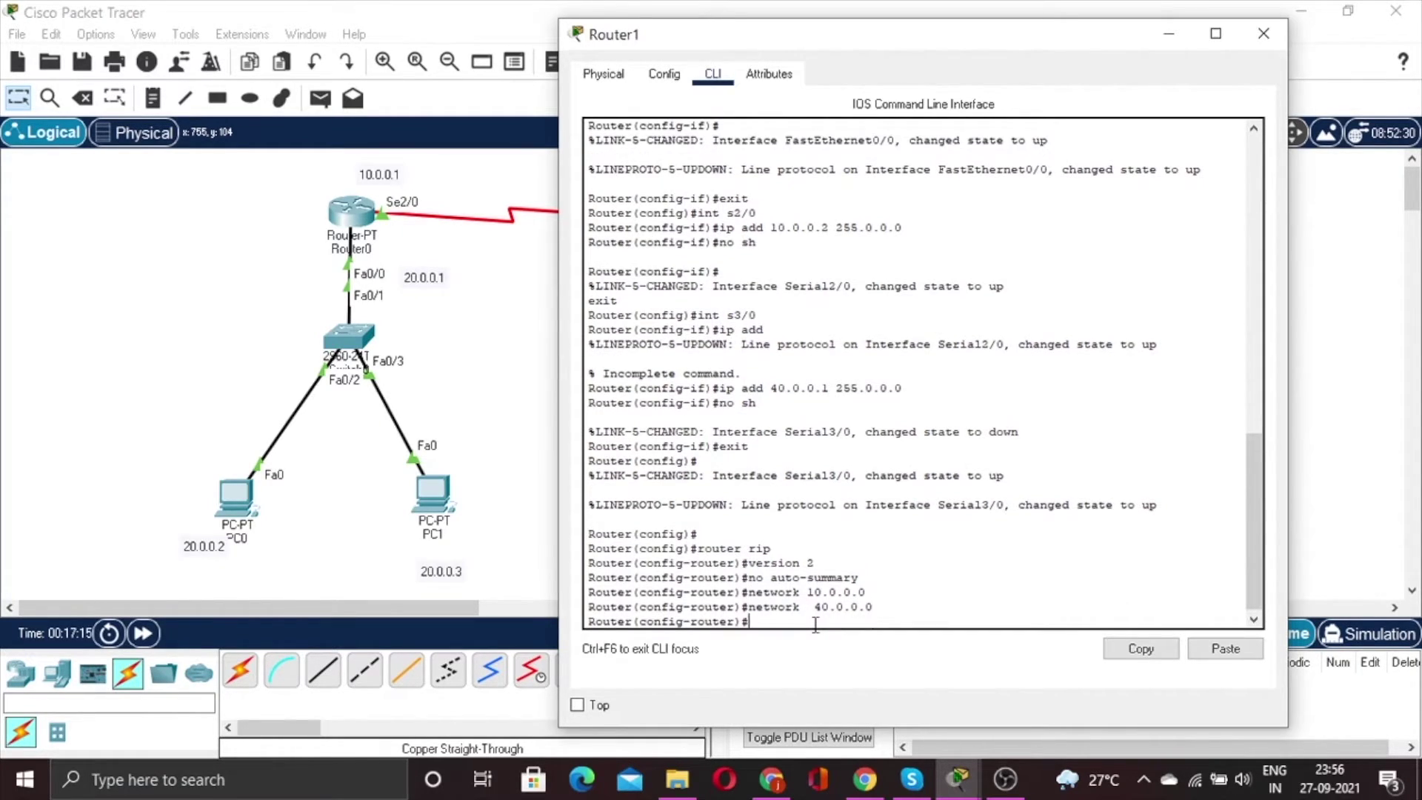
Advertise network 30.0.0.0 in Router1's RIP configuration, then exit RIP configuration mode and close the router's window
key("Up")
key("Left")
key("Left")
key("Left")
key("Left")
key("BackSpace")
type("3")
key("Return")
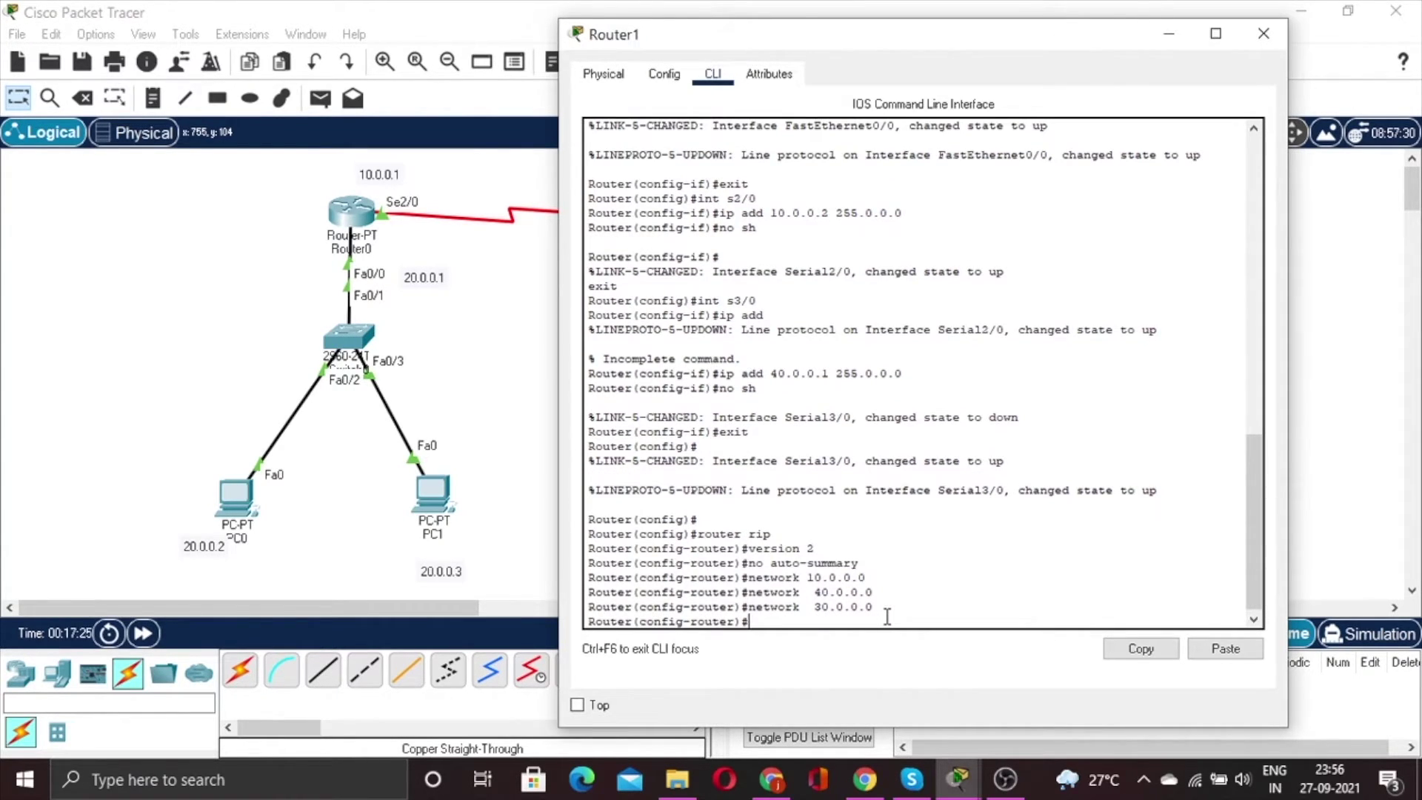
type("exit")
key("Return")
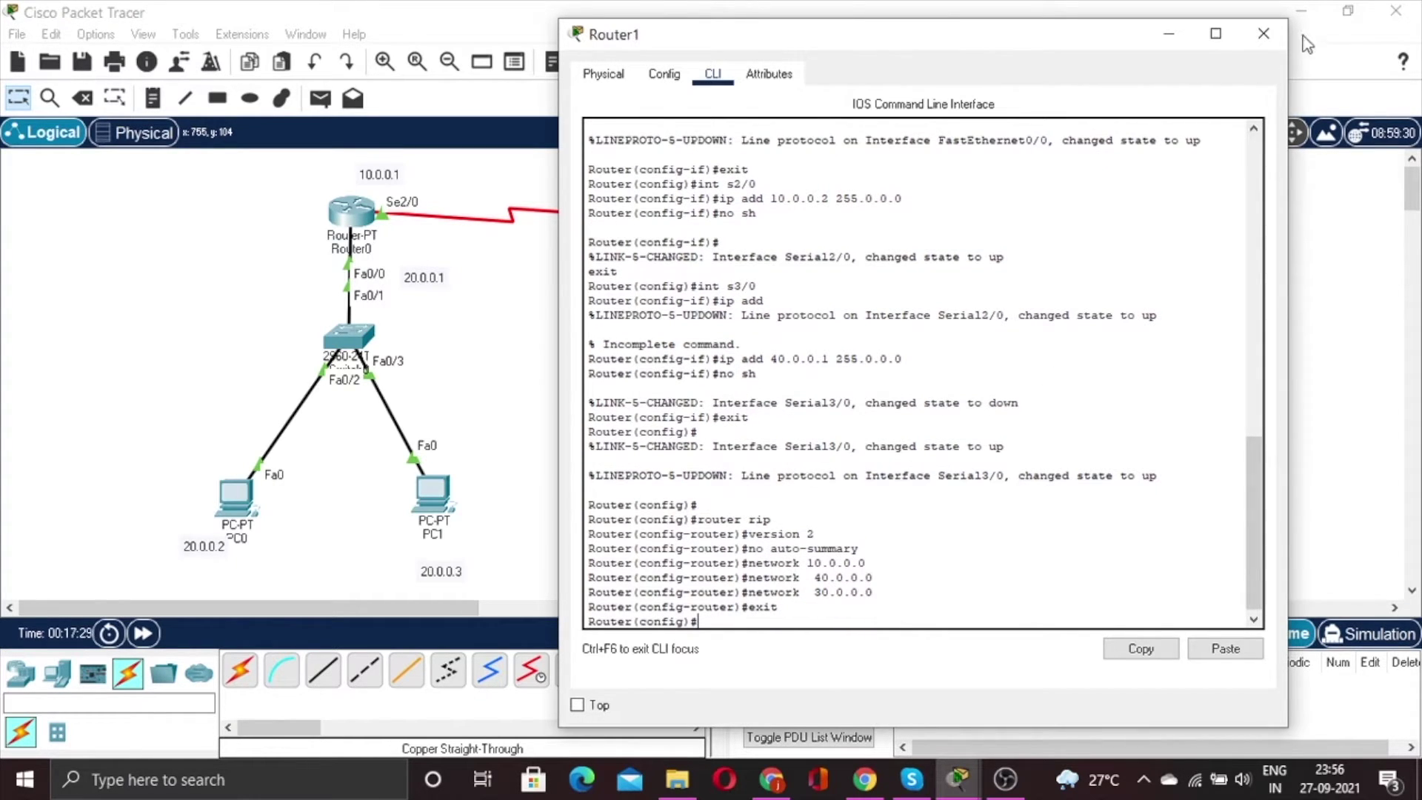
left_click(1263, 34)
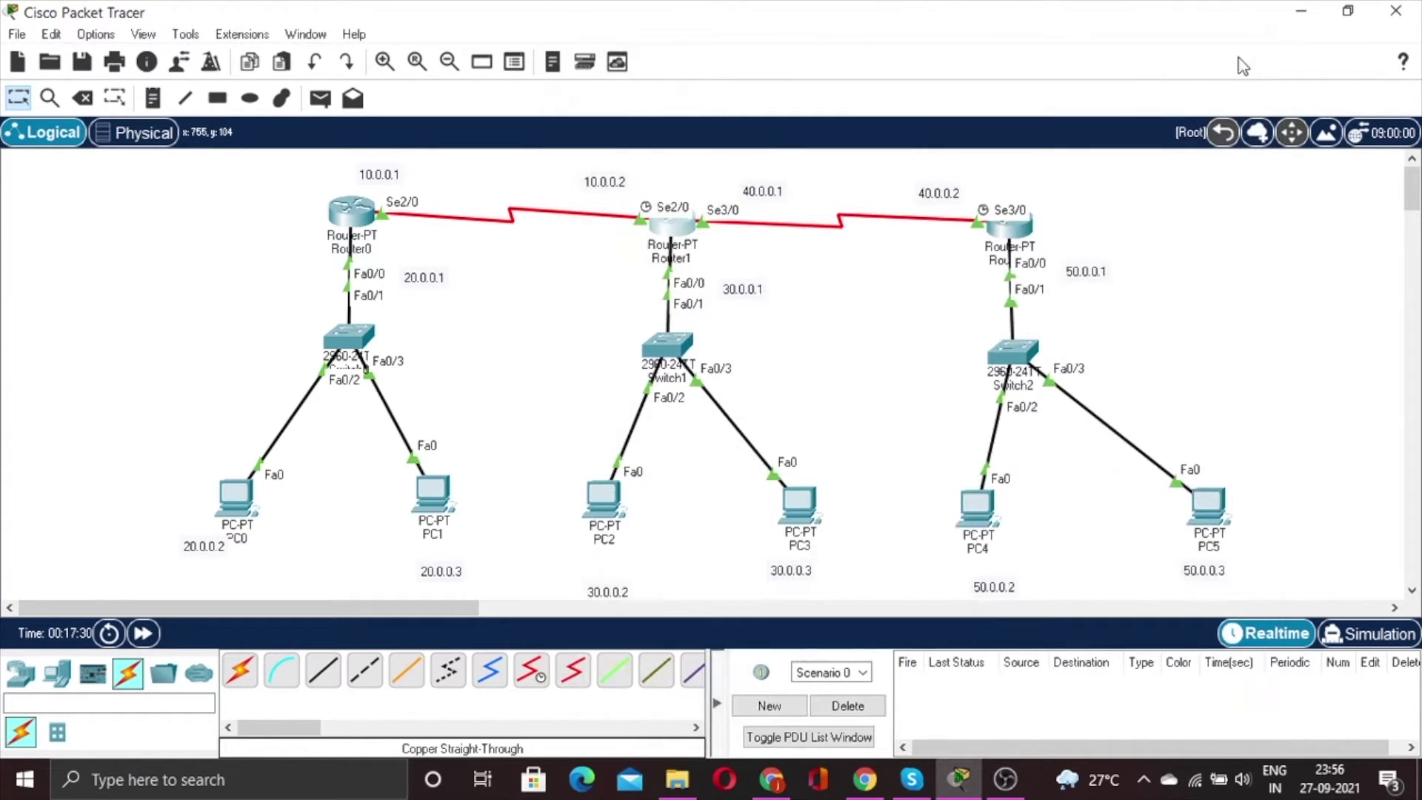
Enable RIP version 2 on Router2 from its command line, with auto-summary turned off
left_click(1004, 236)
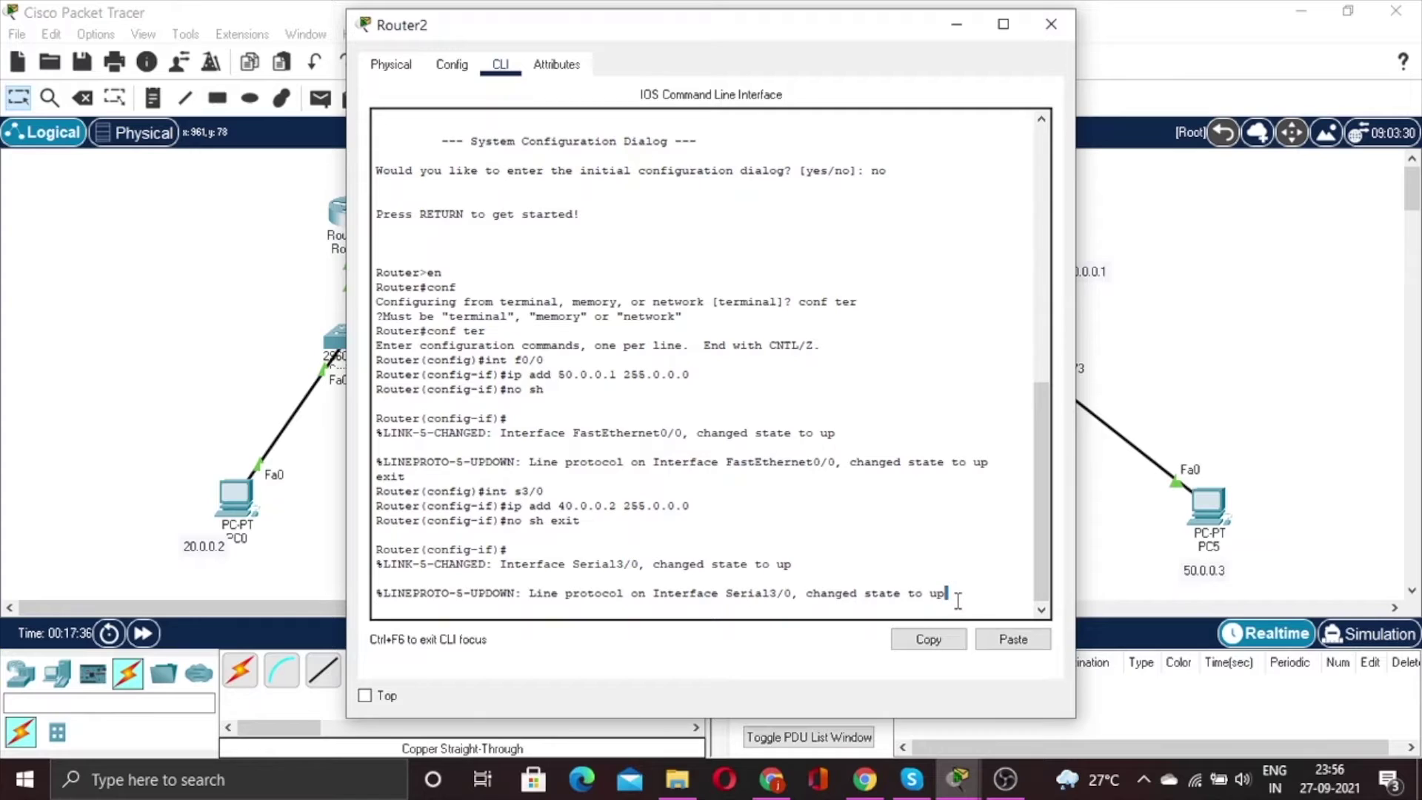
key("Return")
key("Return")
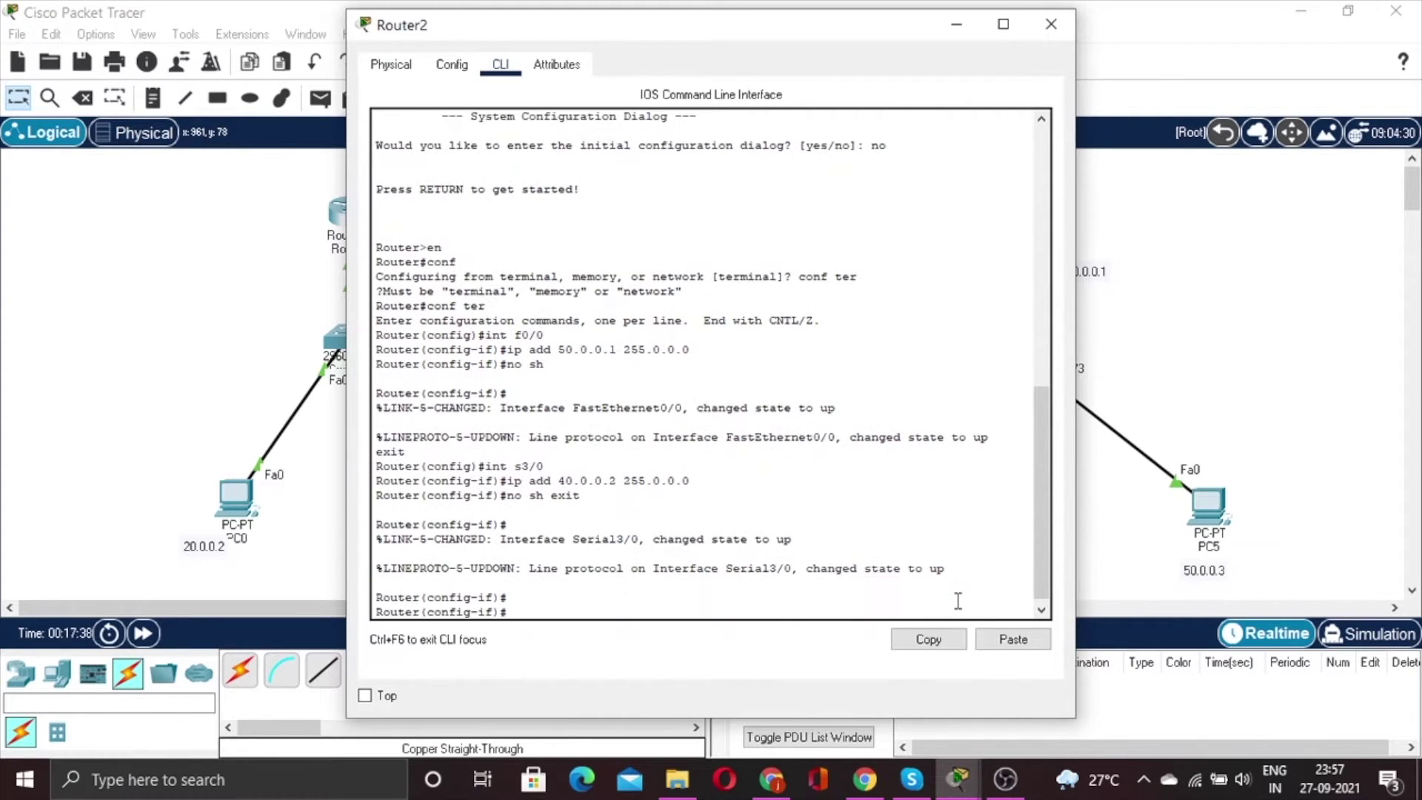
type("4")
key("BackSpace")
type("router rip")
key("Return")
type("ve")
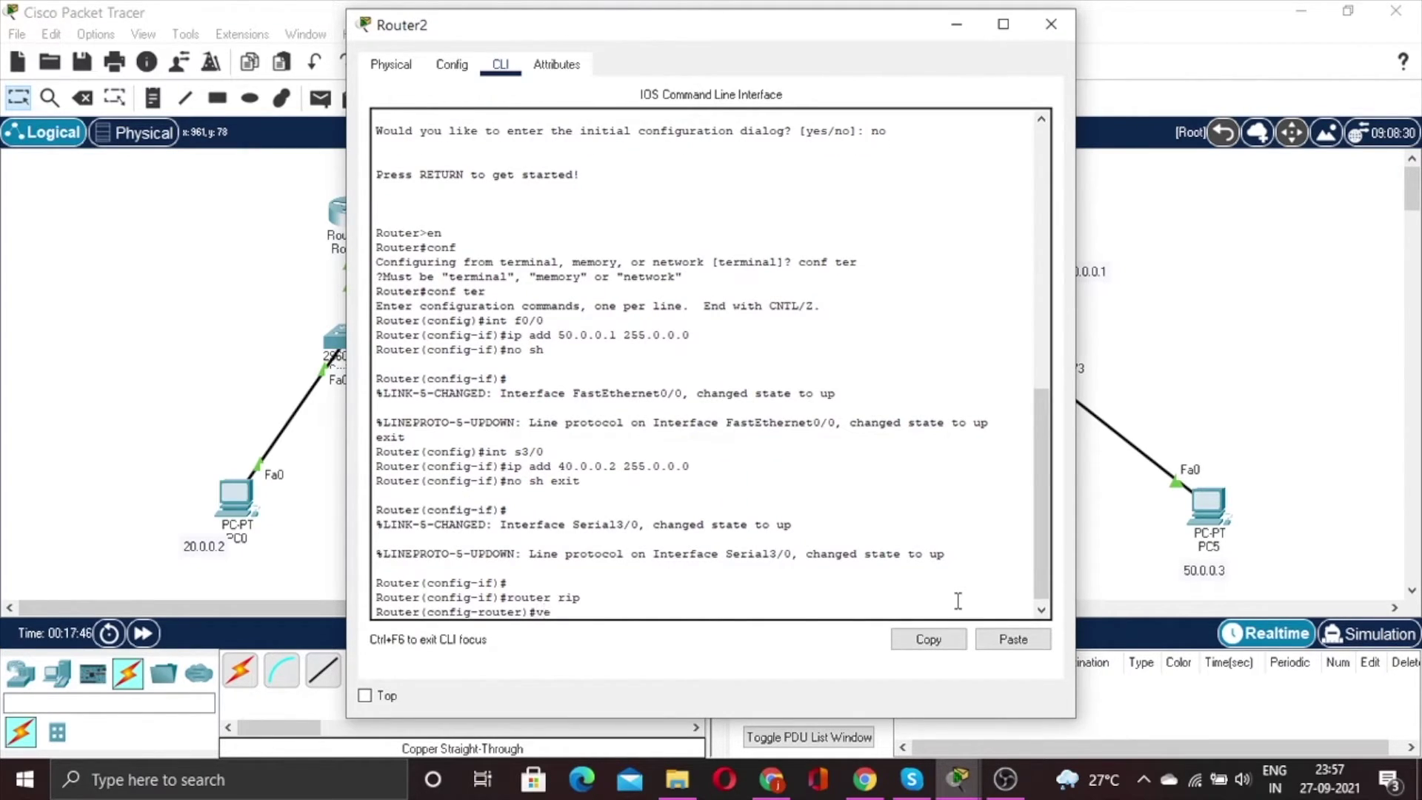
type("rsiomn 2")
key("Return")
type("no ")
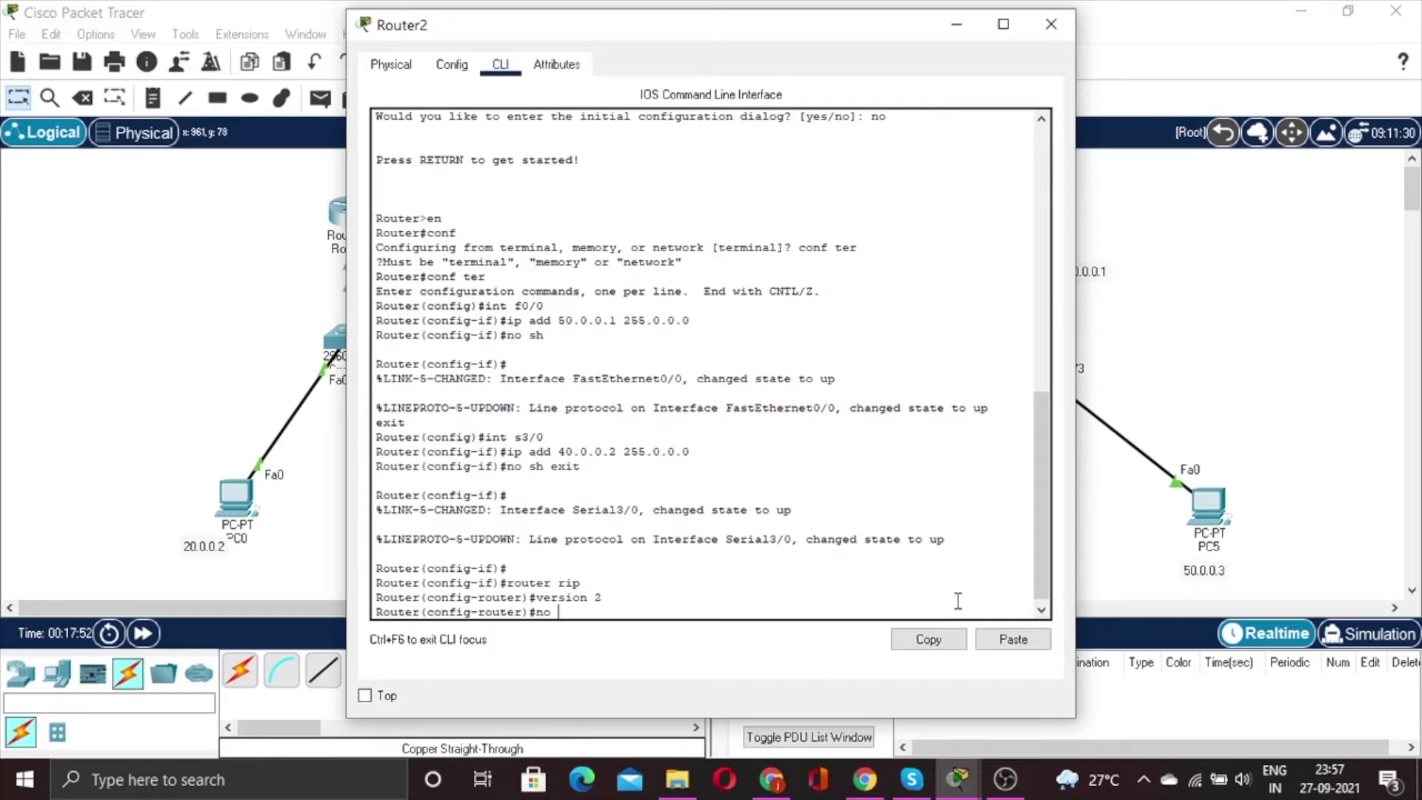
type("auto-summary")
key("Return")
Advertise network 40.0.0.0 in Router2's RIP configuration, moving its window aside to expose the router's connections
type("nfig-router)#n")
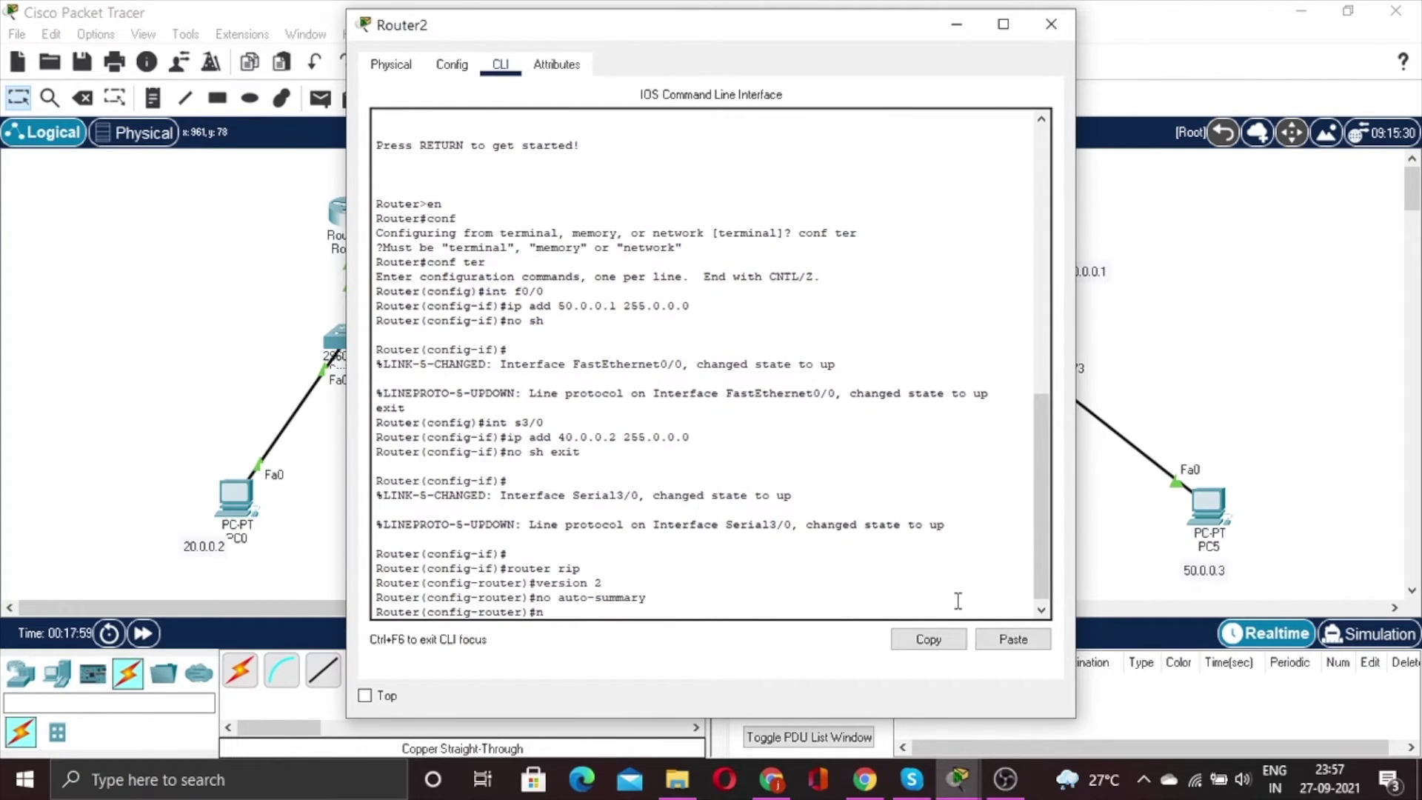
type("etwork")
left_click_drag(743, 37, 515, 29)
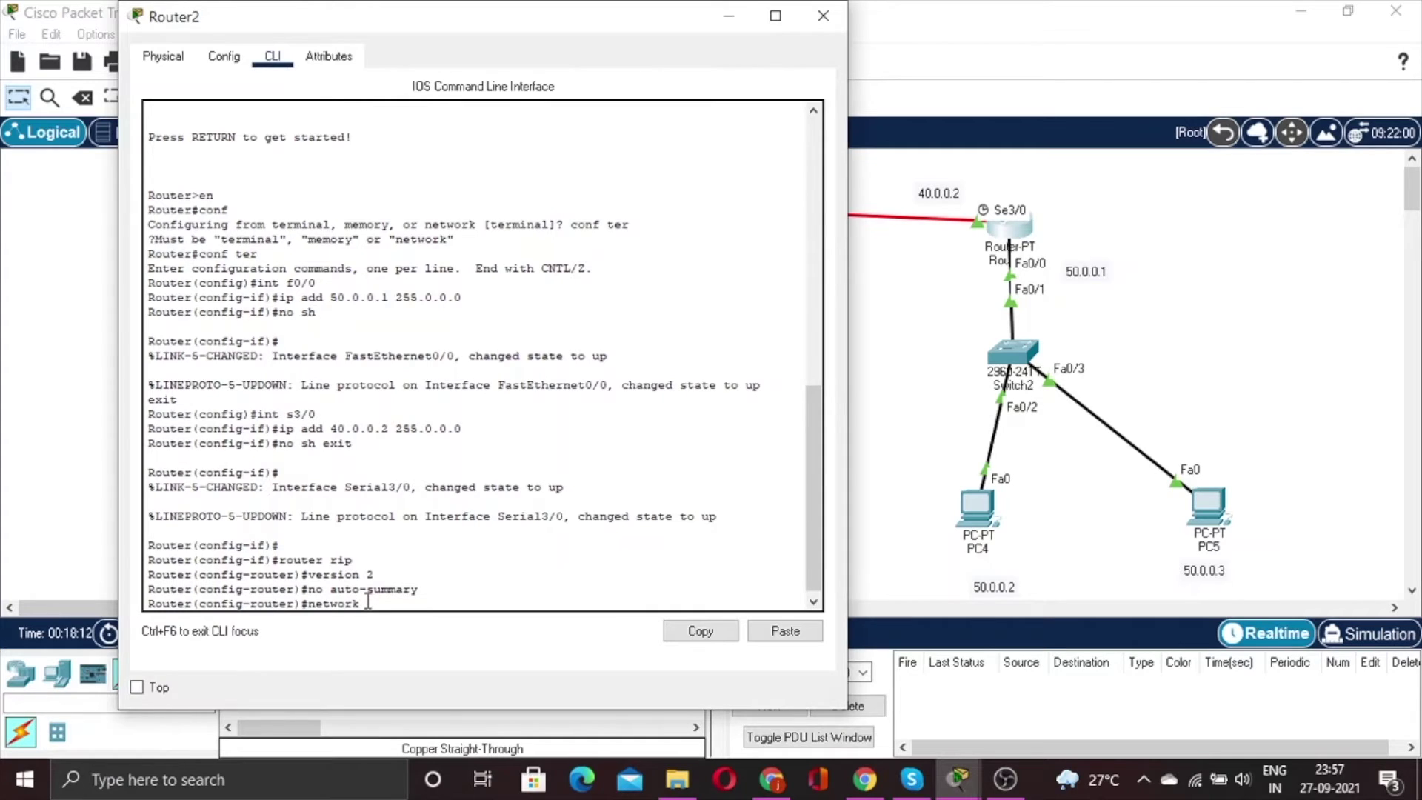
type("40.0.0.0")
key("Return")
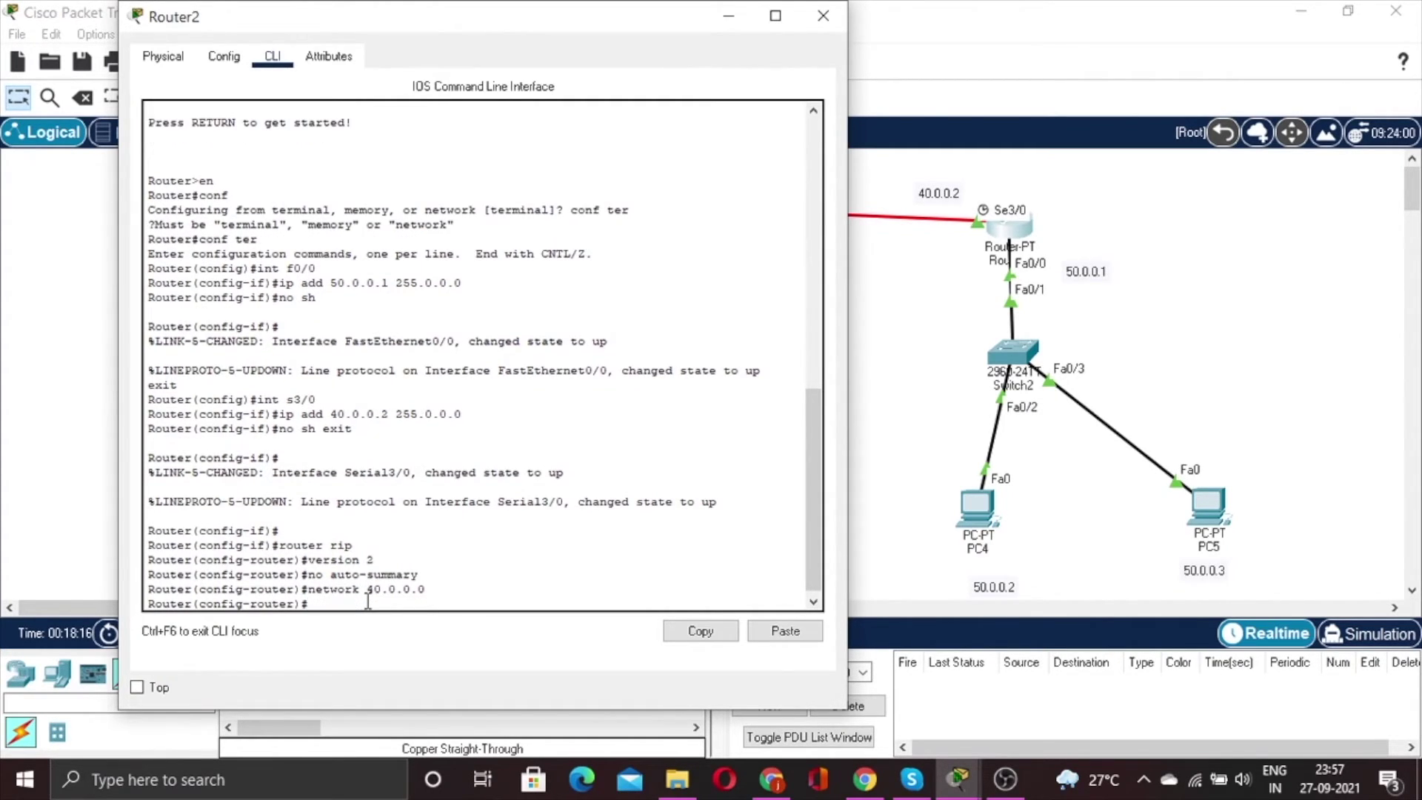
Advertise network 50.0.0.0 in Router2's RIP configuration and exit RIP configuration mode
key("Up")
key("Left")
key("Left")
key("Left")
key("Left")
key("Left")
key("Left")
key("Left")
key("BackSpace")
type("5")
left_click(458, 587)
key("Return")
type("e")
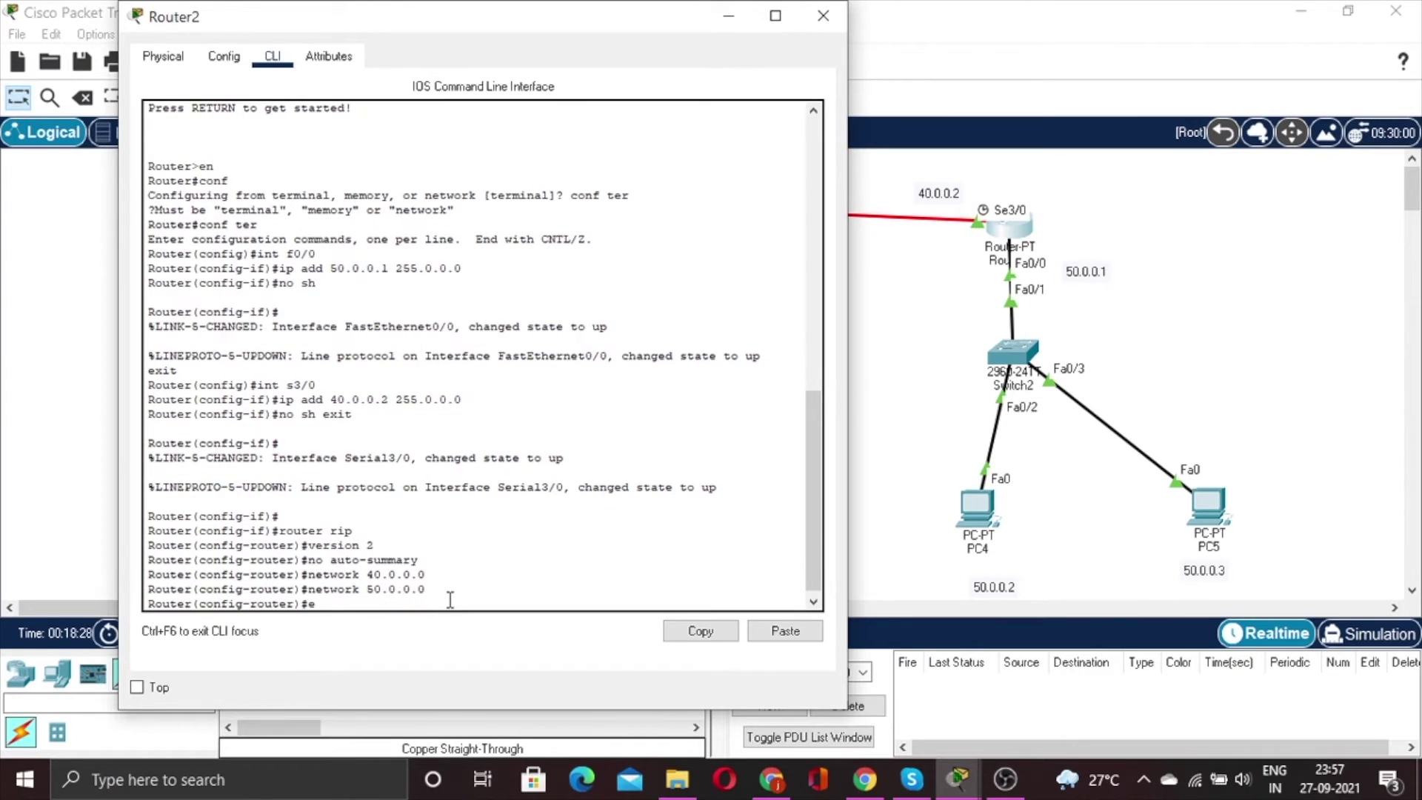
type("xit")
key("Return")
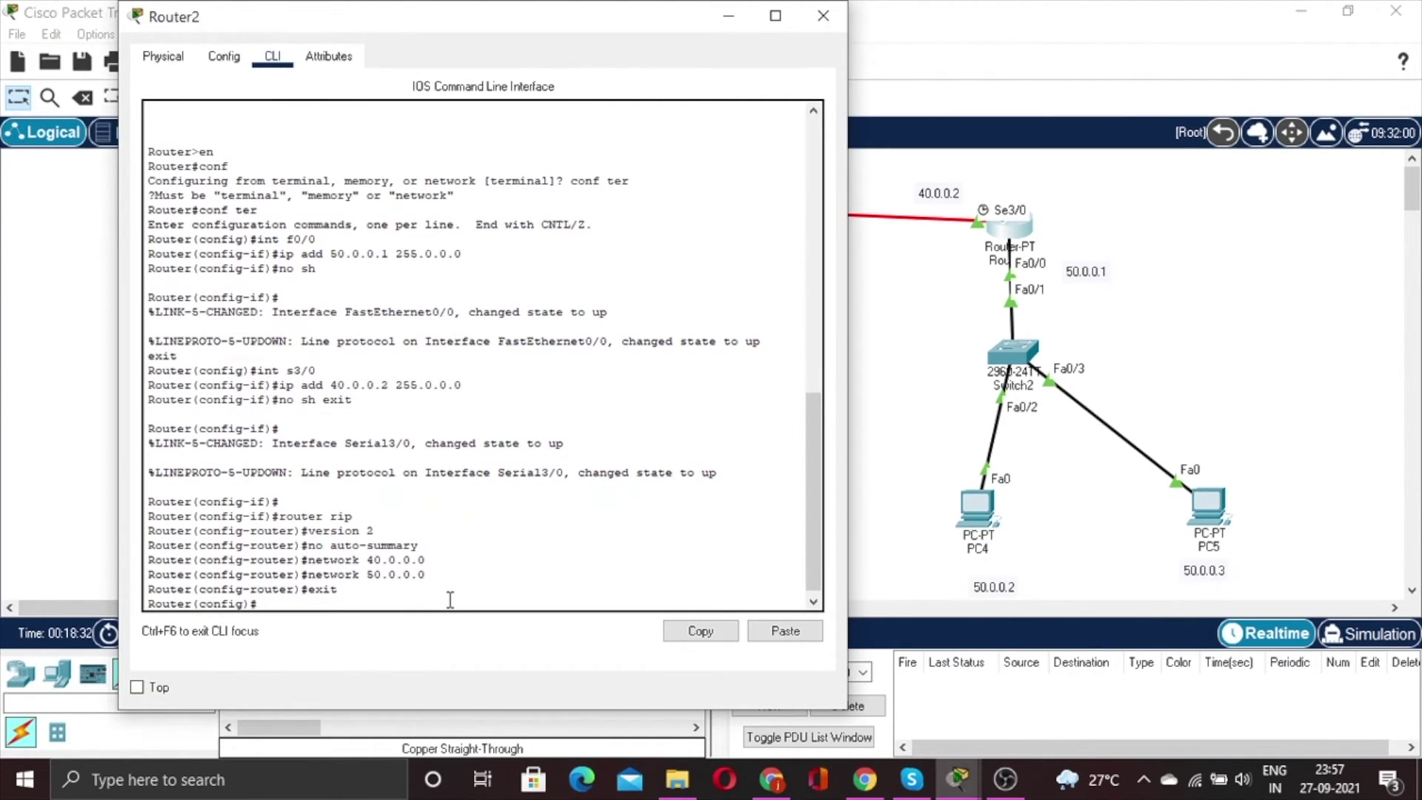
Return Router2 to privileged mode and display its IP routing table with sh ip route
type("exit")
key("Return")
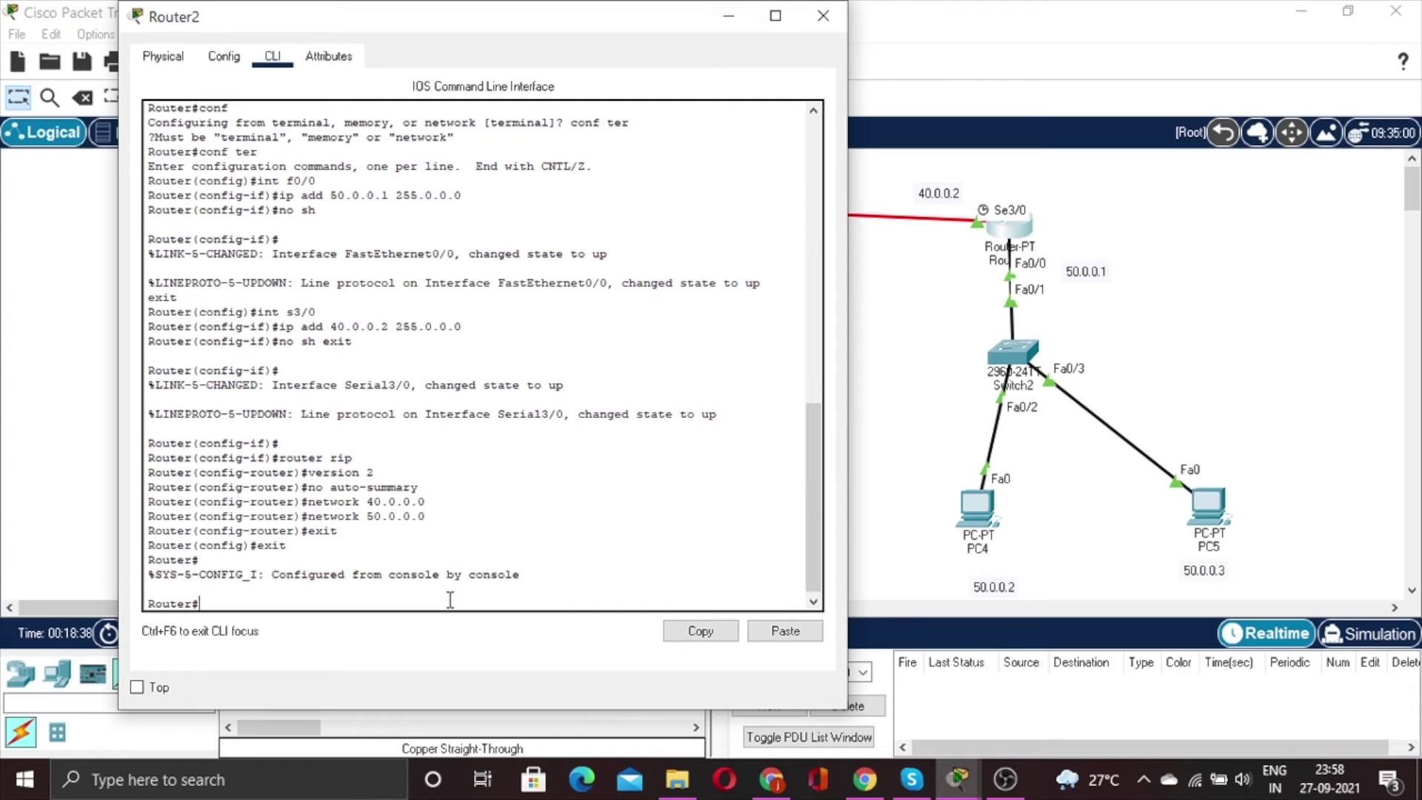
type("sh ip route")
key("Return")
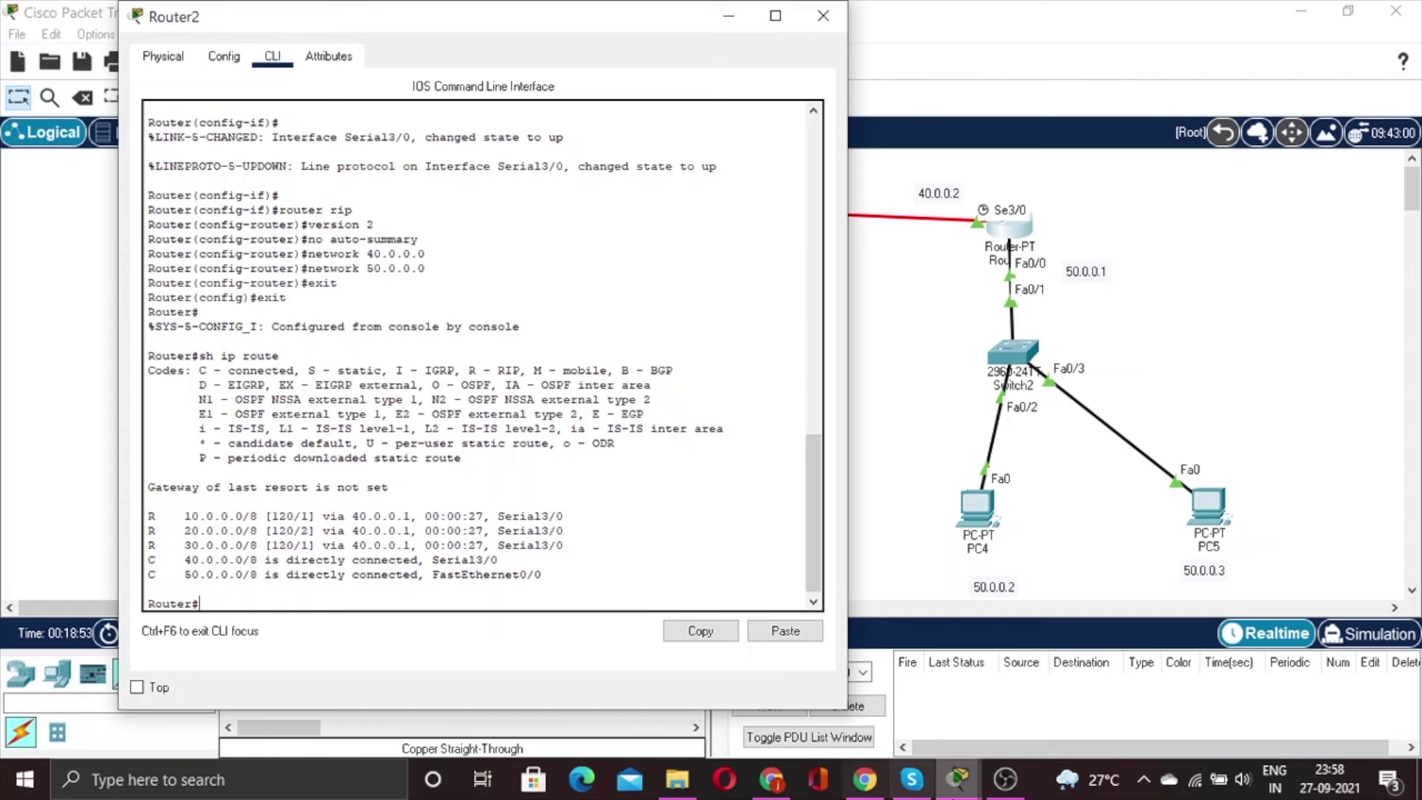
left_click(1000, 787)
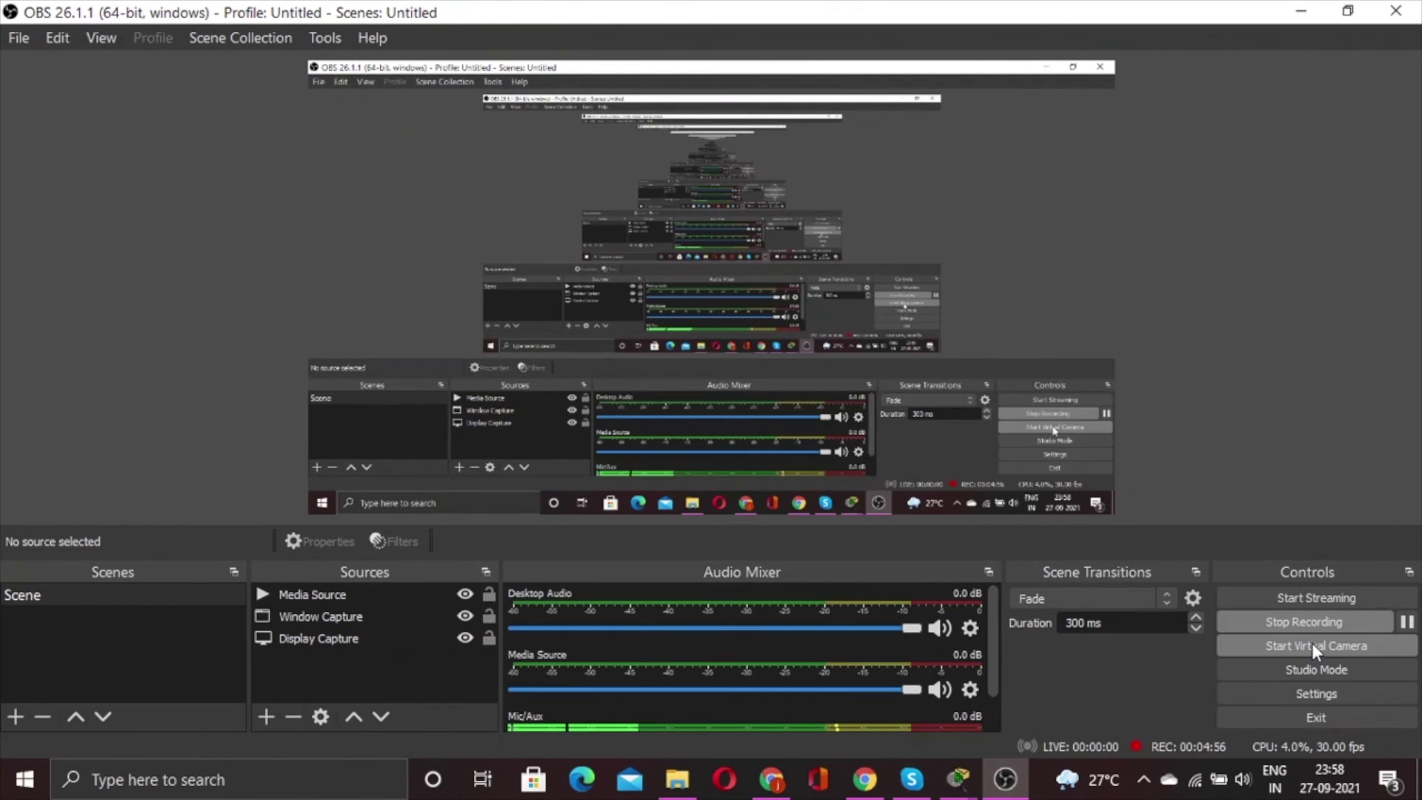